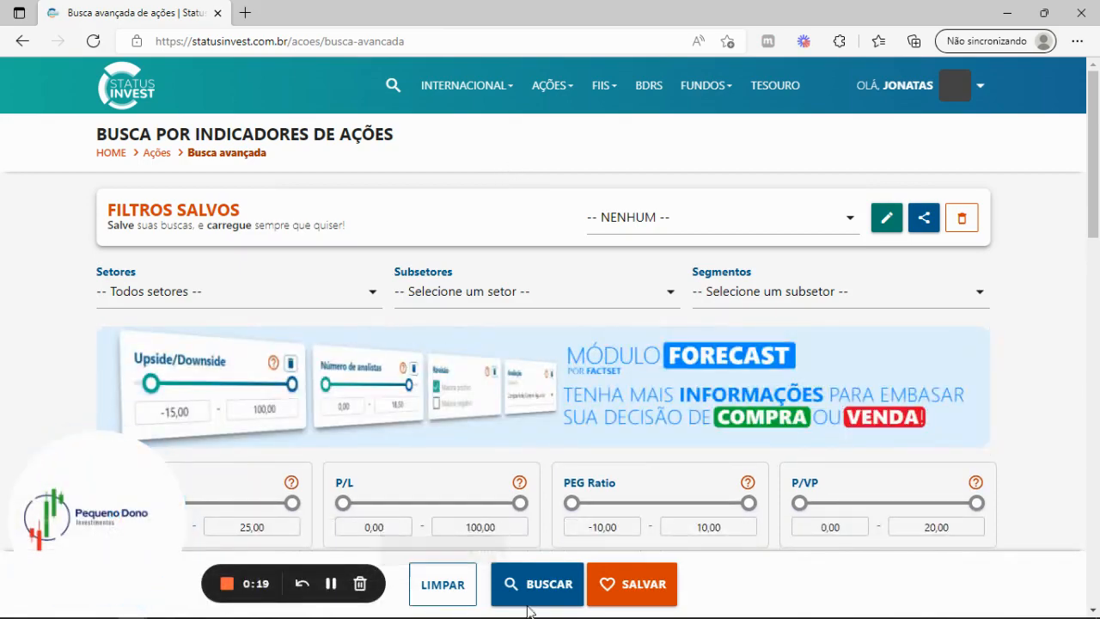
- Run the advanced stock search with the default filters and open its downloaded results file in Excel
left_click(552, 585)
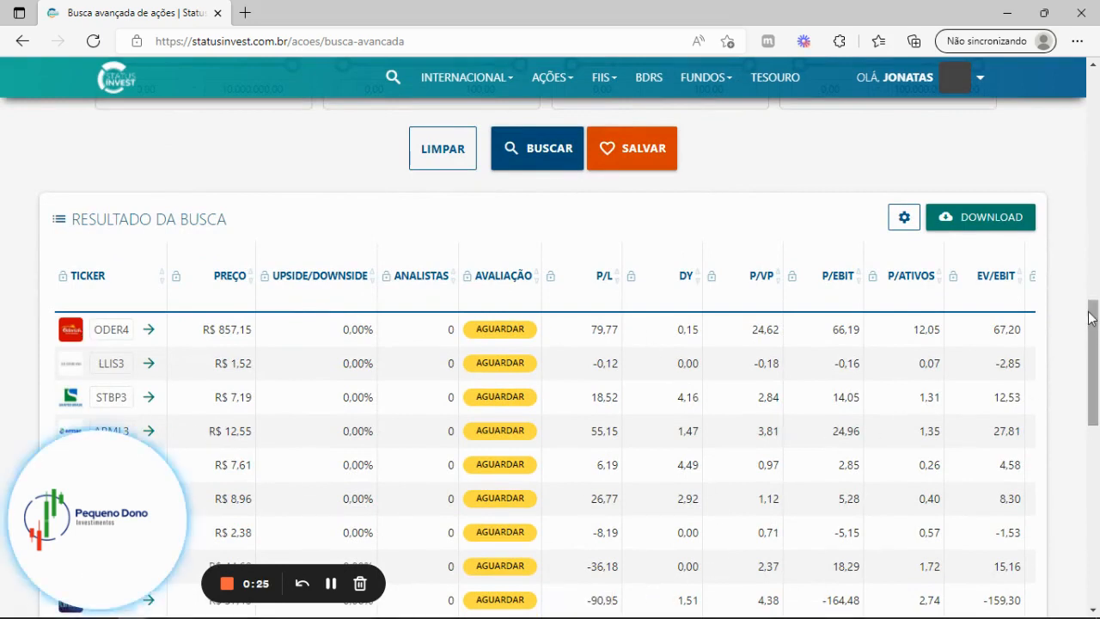
left_click(982, 219)
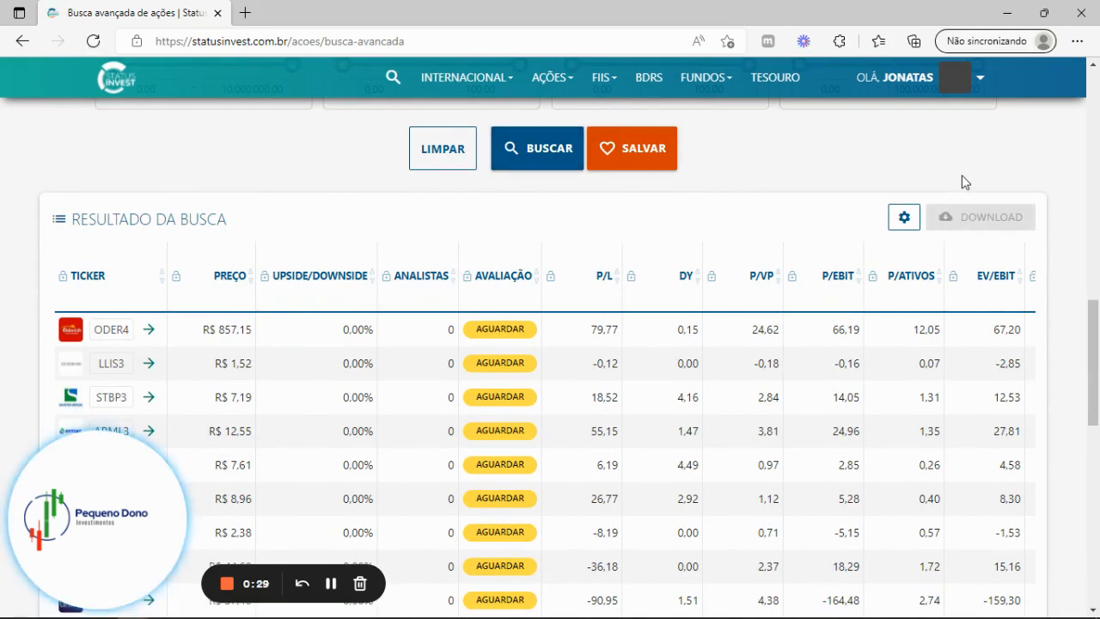
left_click(709, 113)
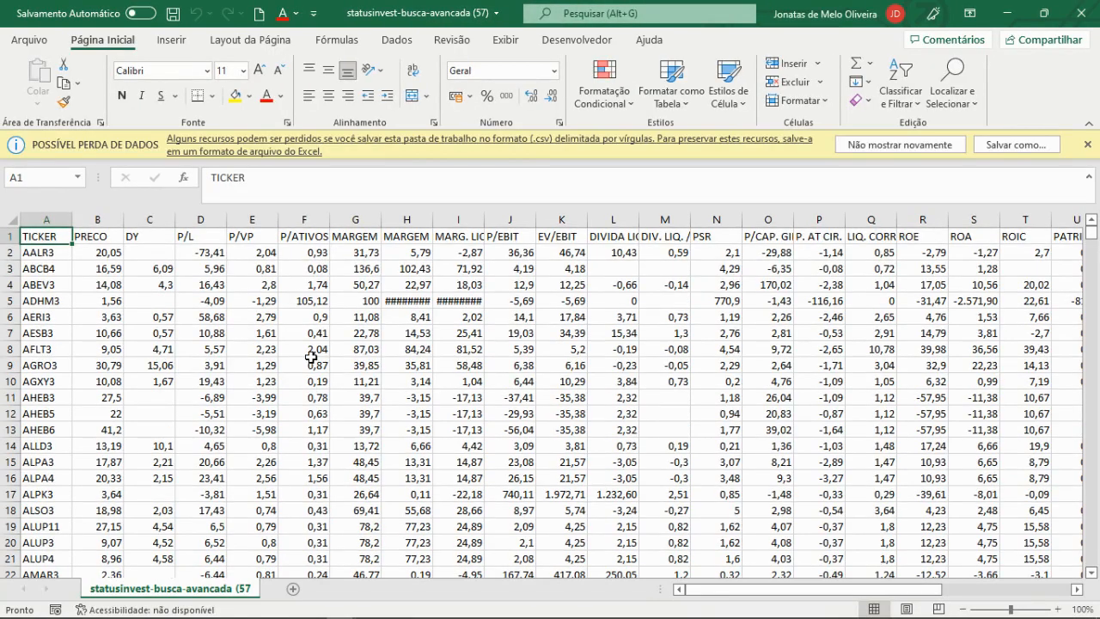
- Copy the entire table from the statusinvest-busca-avancada file into the blank Pasta3 workbook, starting at cell C1
key("ctrl+shift+Right")
key("ctrl+shift+Down")
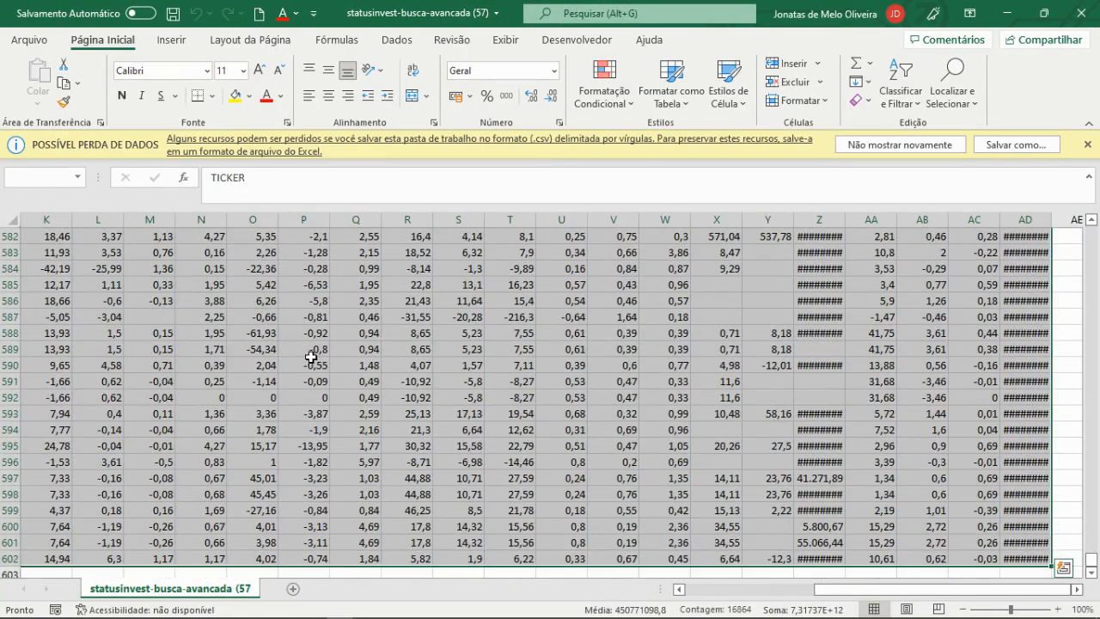
key("ctrl+c")
key("alt+Tab")
key("Right")
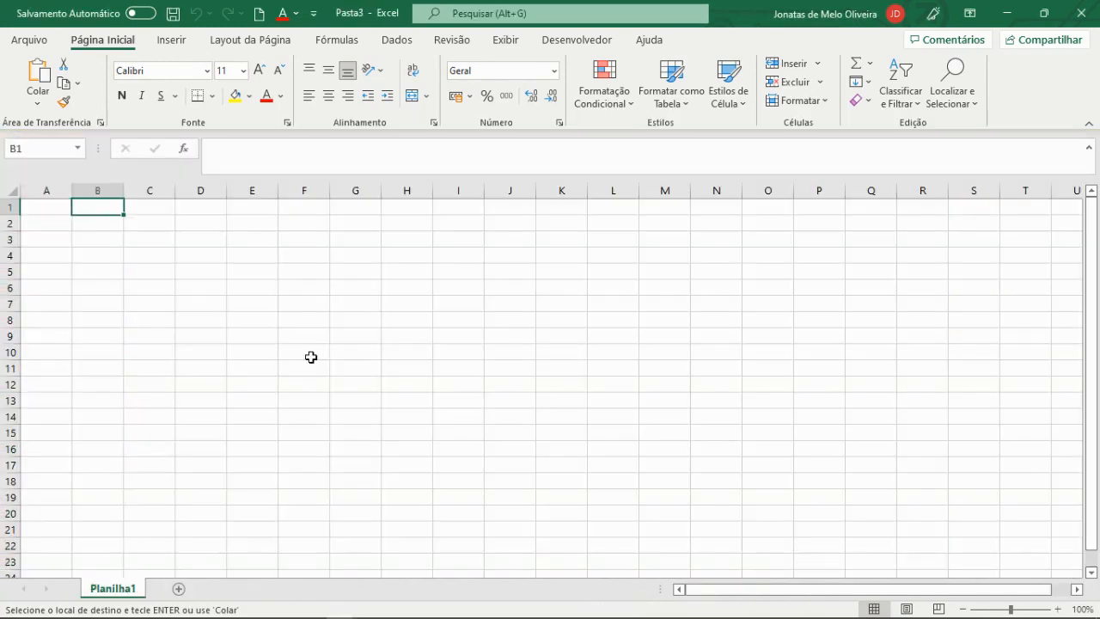
key("Right")
key("ctrl+v")
- Close the statusinvest-busca-avancada file without keeping the copied data on the clipboard
key("alt+Tab")
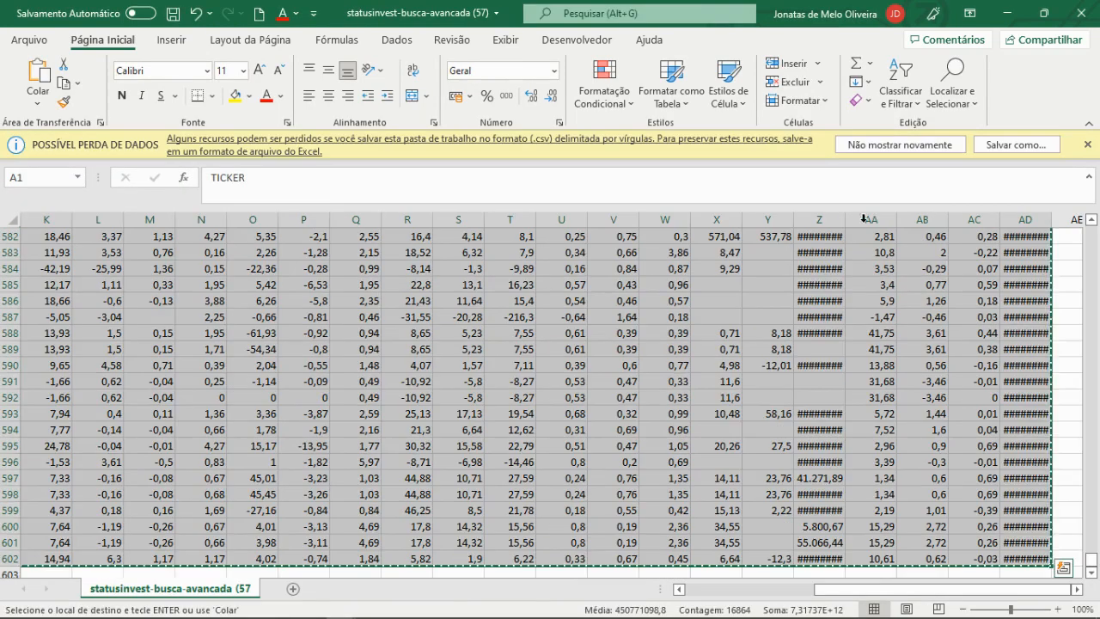
left_click(1081, 14)
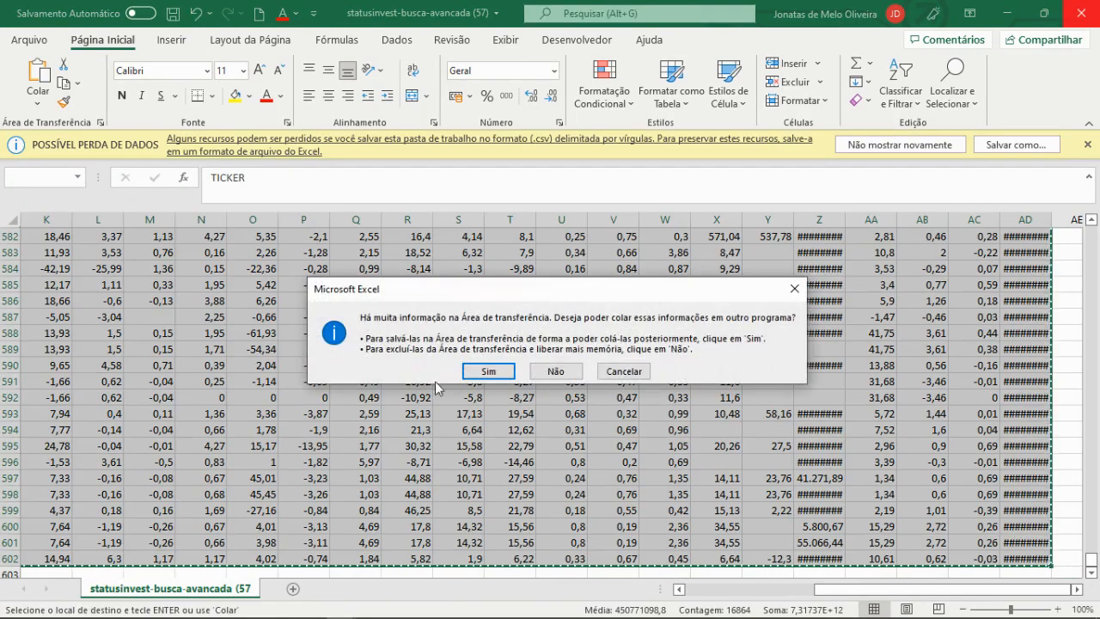
left_click(571, 371)
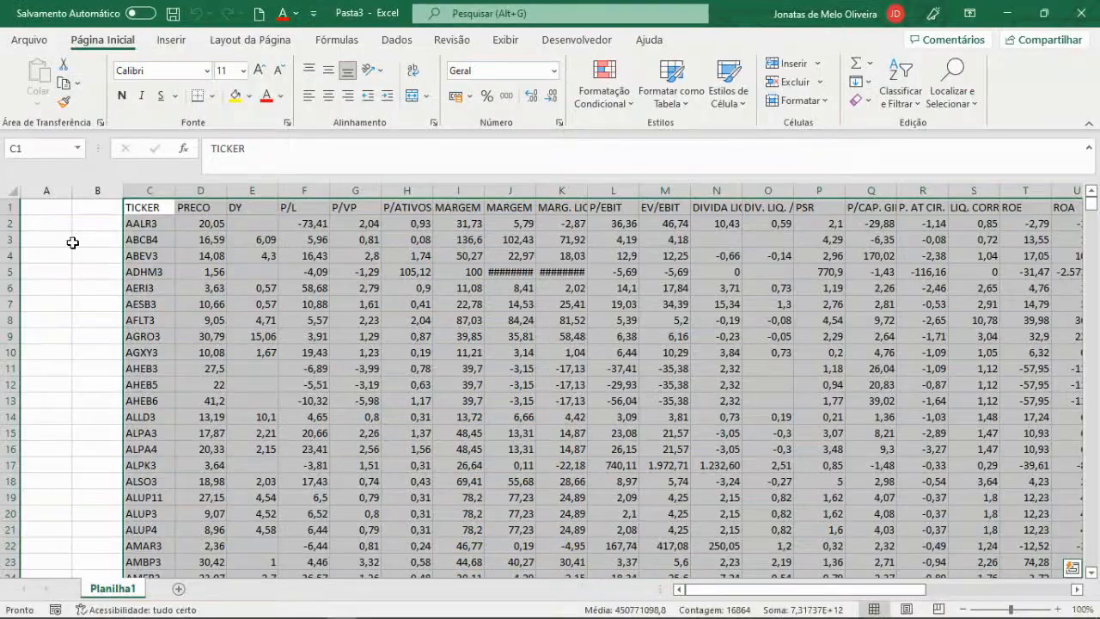
- Enter the headers "Dividendo R$" in A1 and "Preço teto R$" in B1
left_click(54, 214)
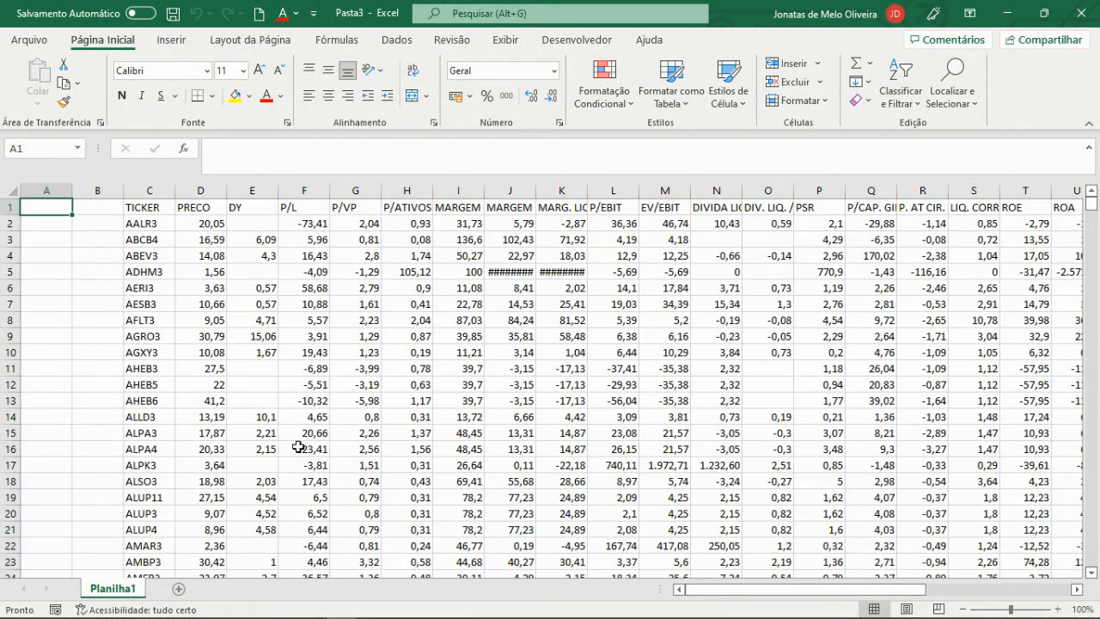
type("D")
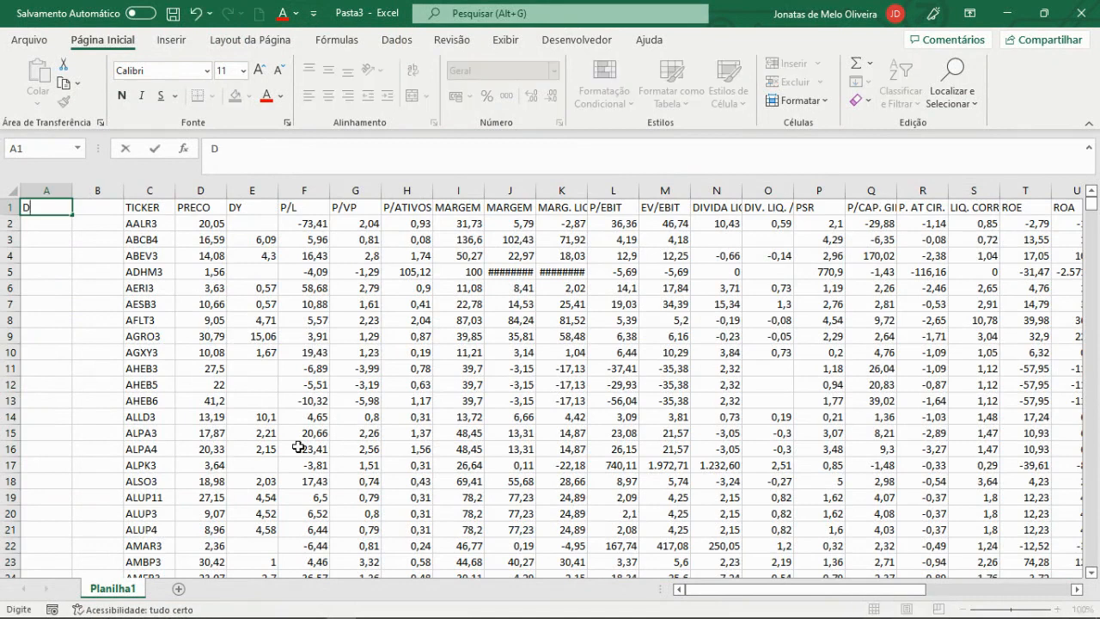
type("ividendo R$")
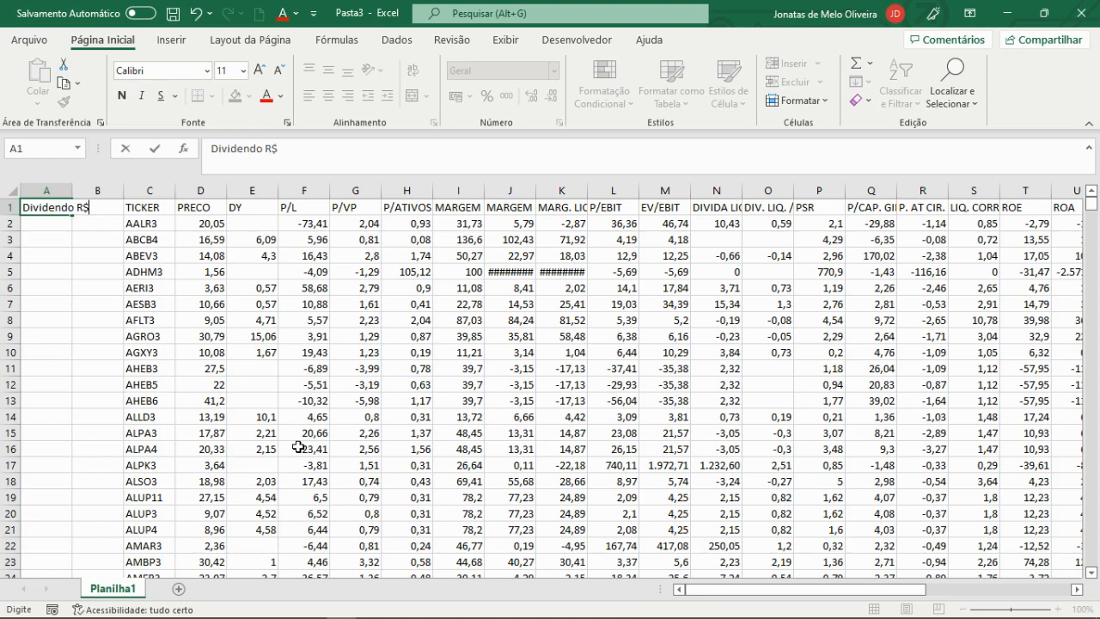
key("Return")
key("Up")
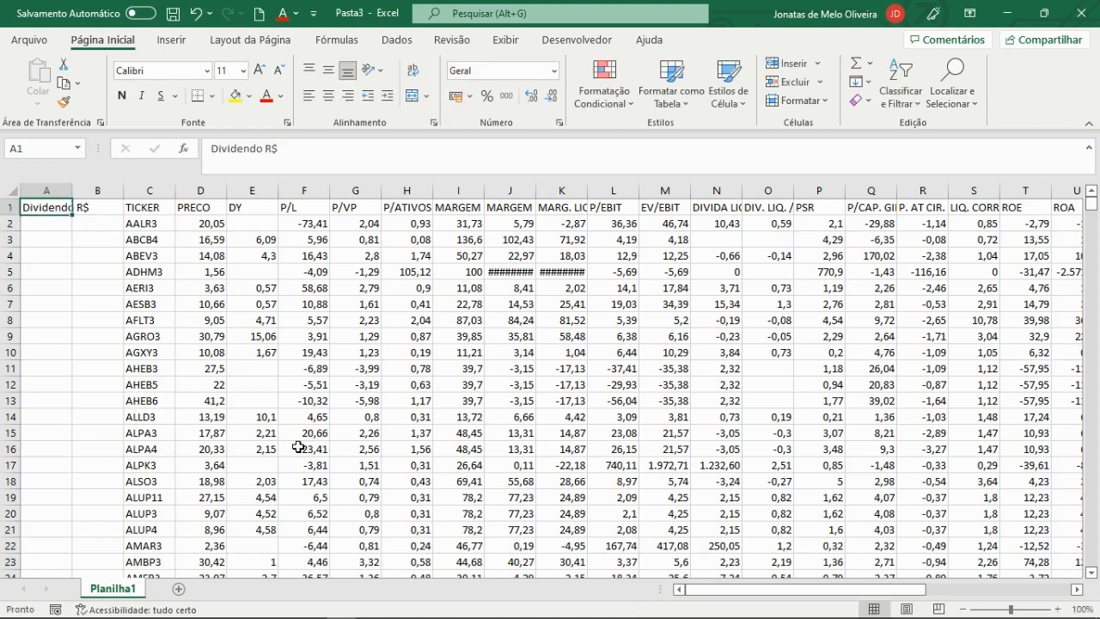
key("Right")
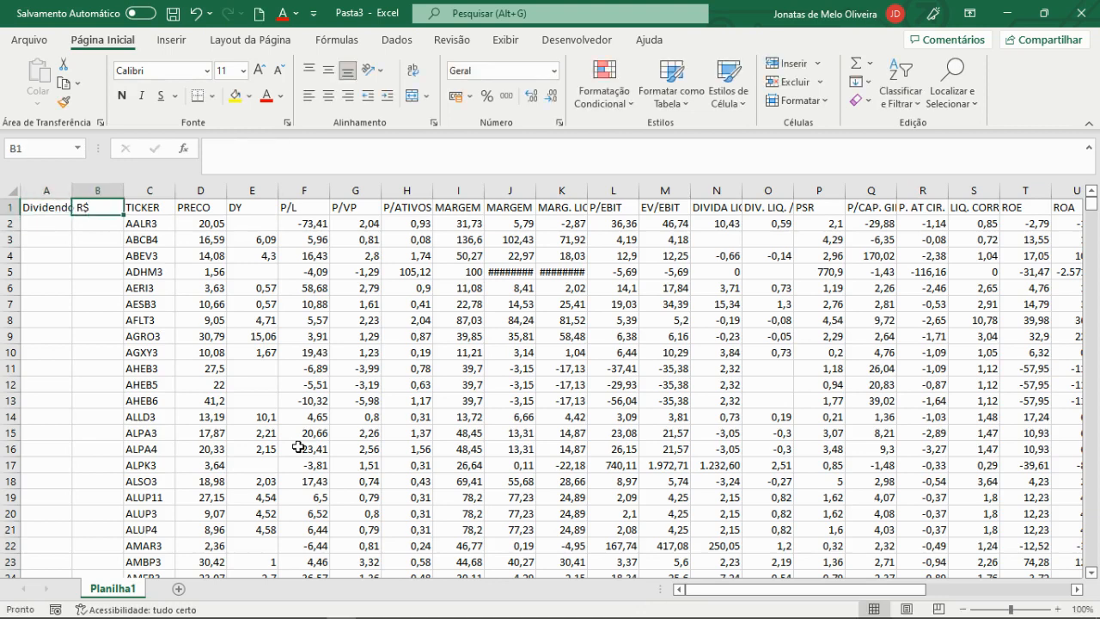
type("Preço")
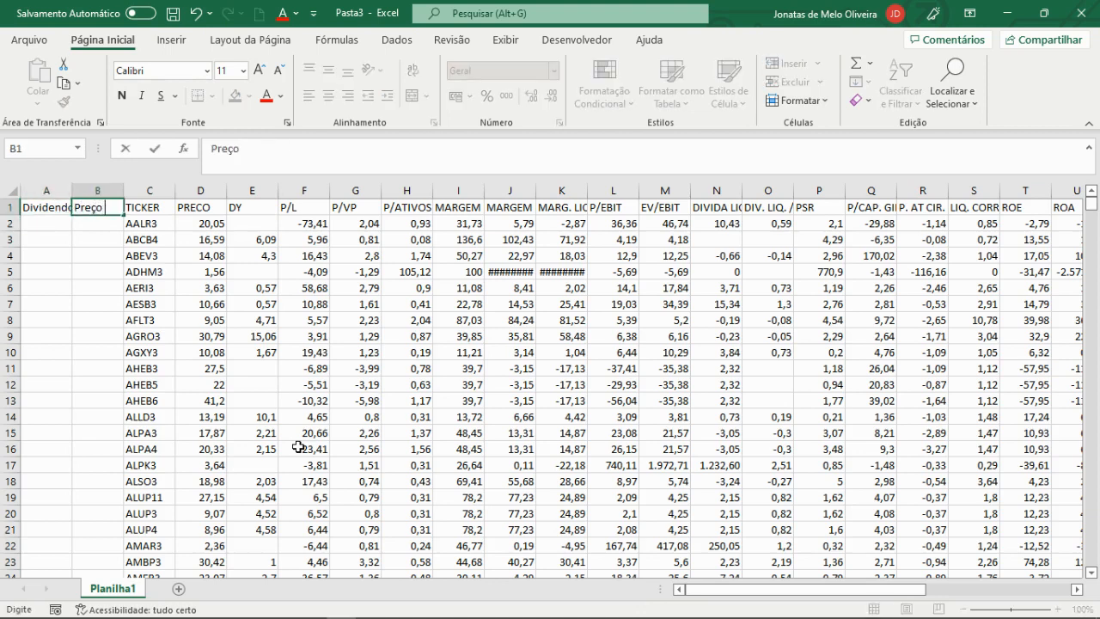
type(" teto R$")
key("Return")
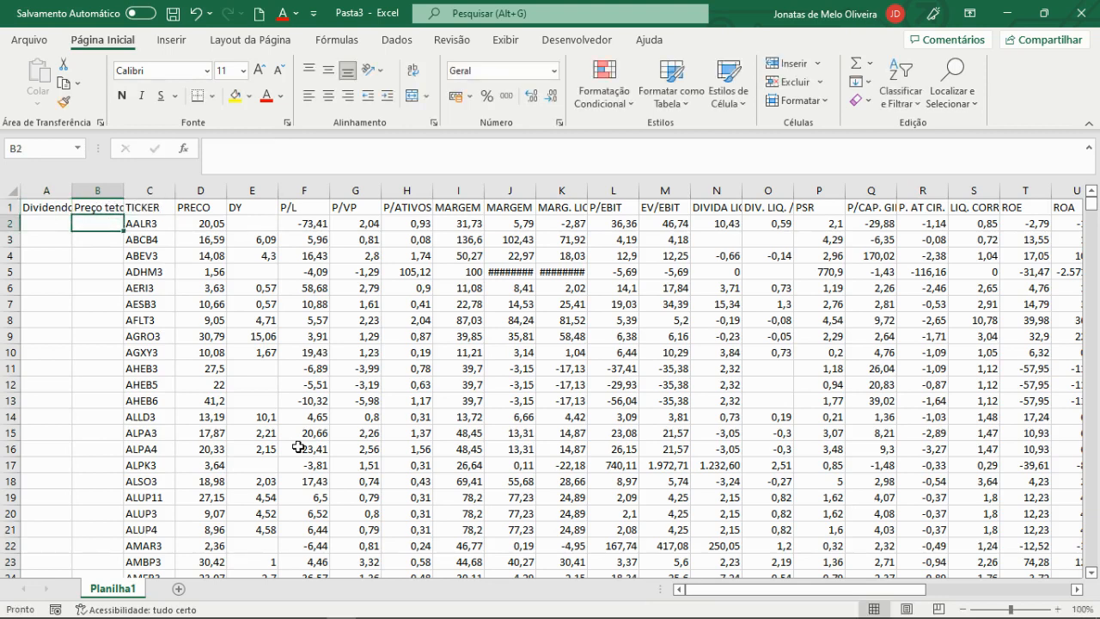
- Autofit columns A and B to their headers and fill cells A1:B1 with yellow
left_click(64, 195)
left_click_drag(63, 195, 120, 207)
double_click(123, 190)
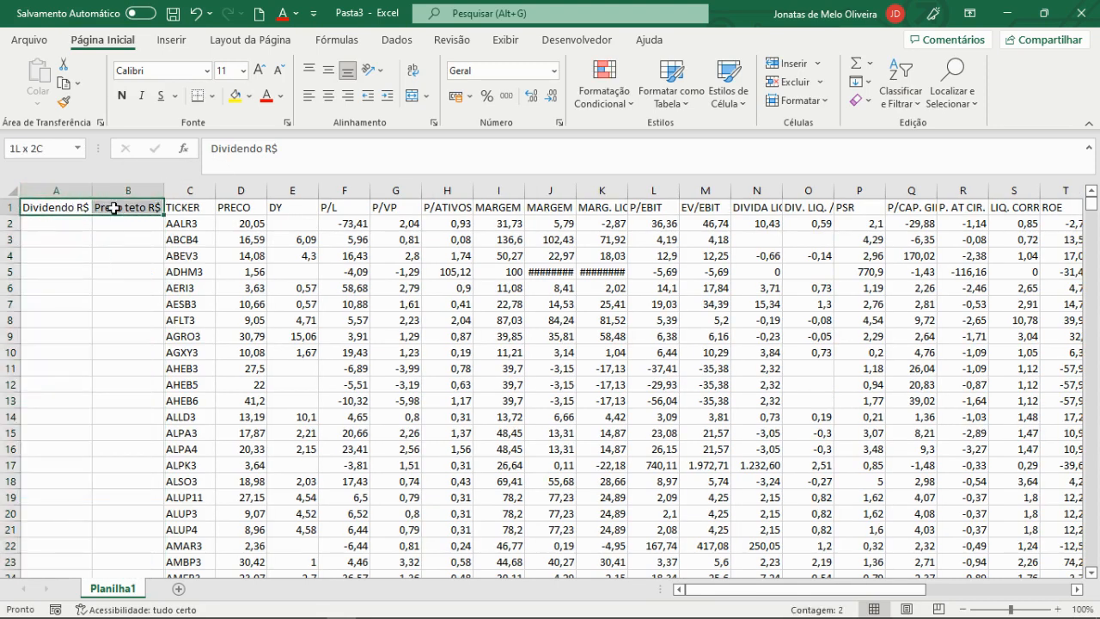
left_click(235, 96)
- Calculate the dividend in A2 from the price and DY with the formula =D2*(E2/100)
left_click(72, 225)
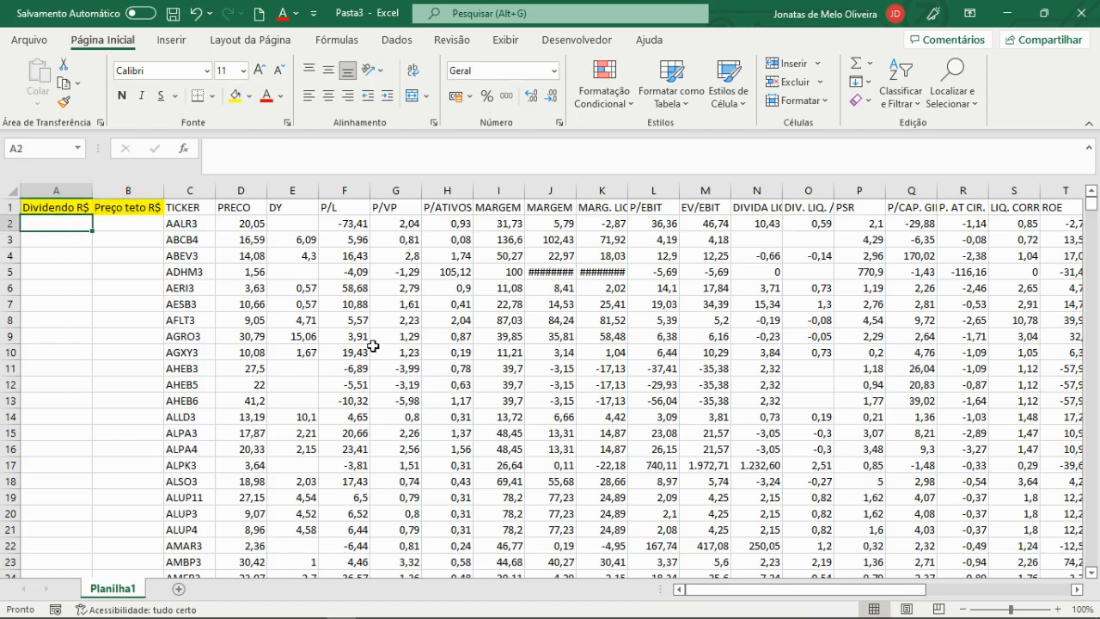
scroll(352, 332, "down", 1)
scroll(352, 333, "up", 1)
type("=")
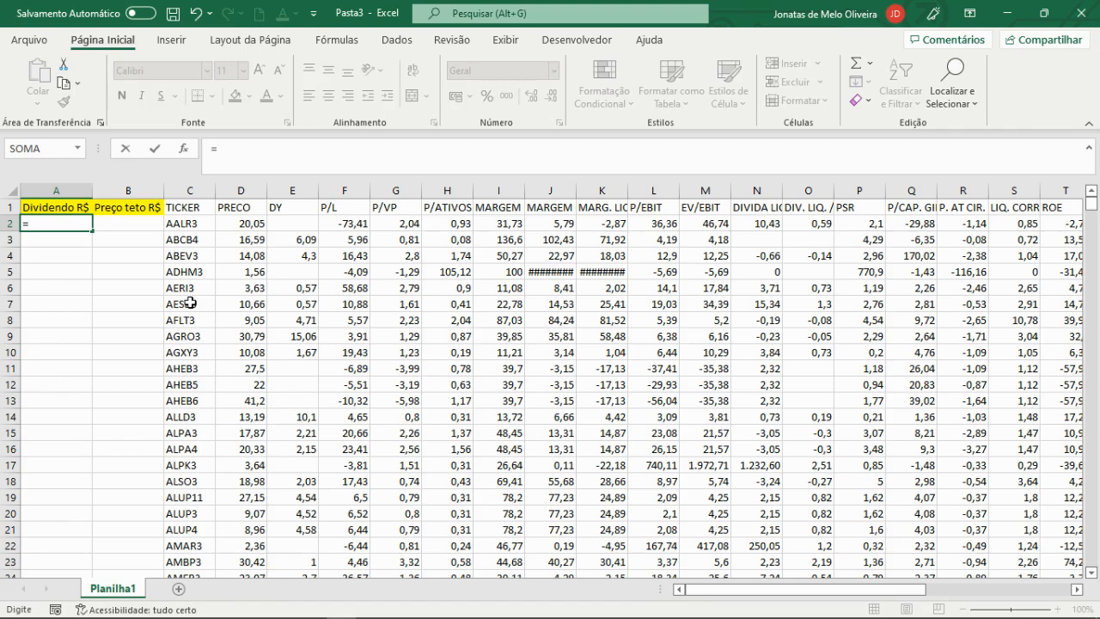
key("Right")
key("Right")
key("Right")
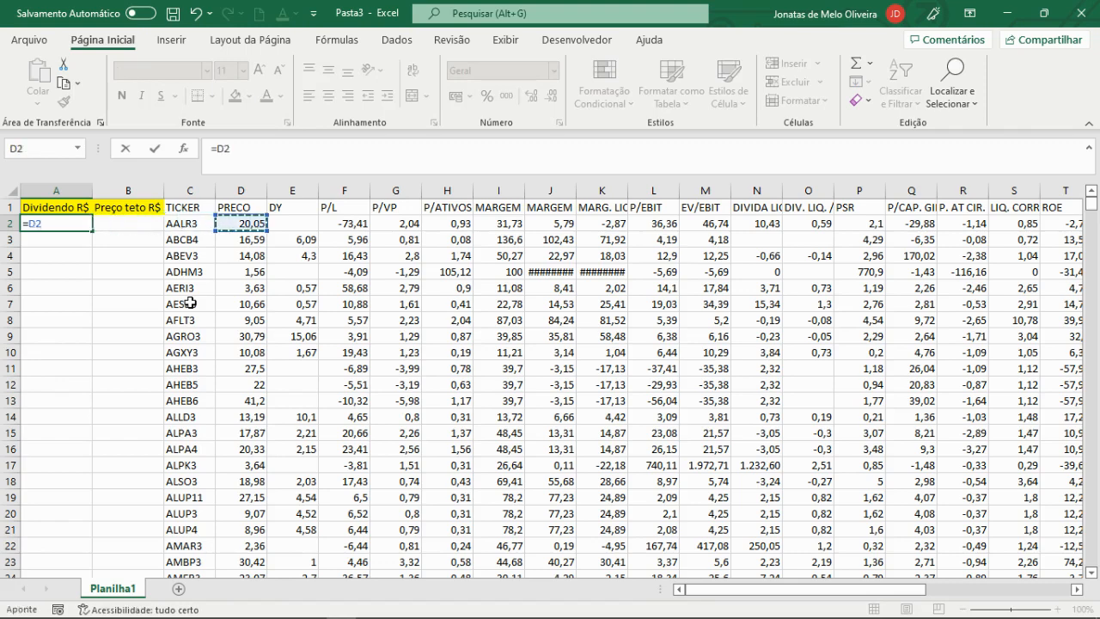
type("*")
key("Right")
key("Right")
key("Right")
key("Right")
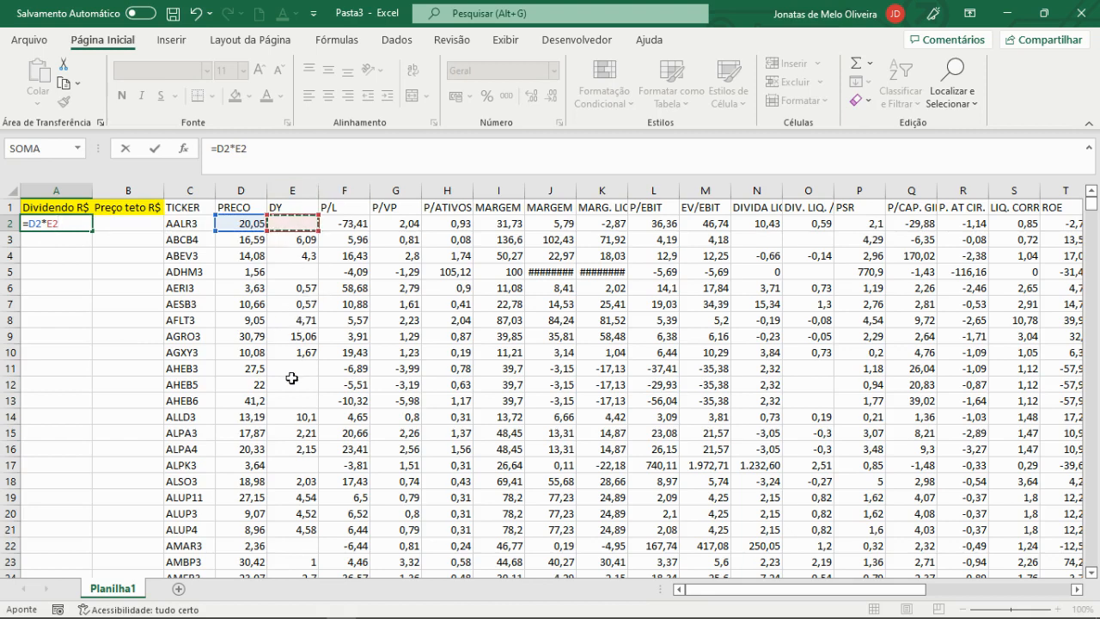
left_click(235, 150)
type("(E2/")
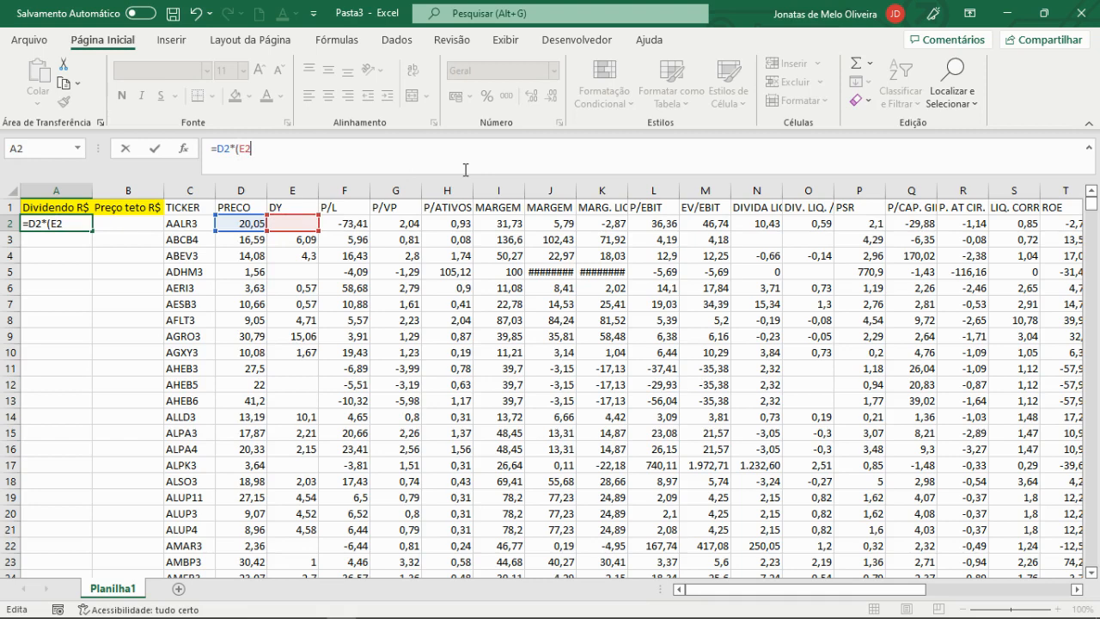
type("100")
key("ctrl+Return")
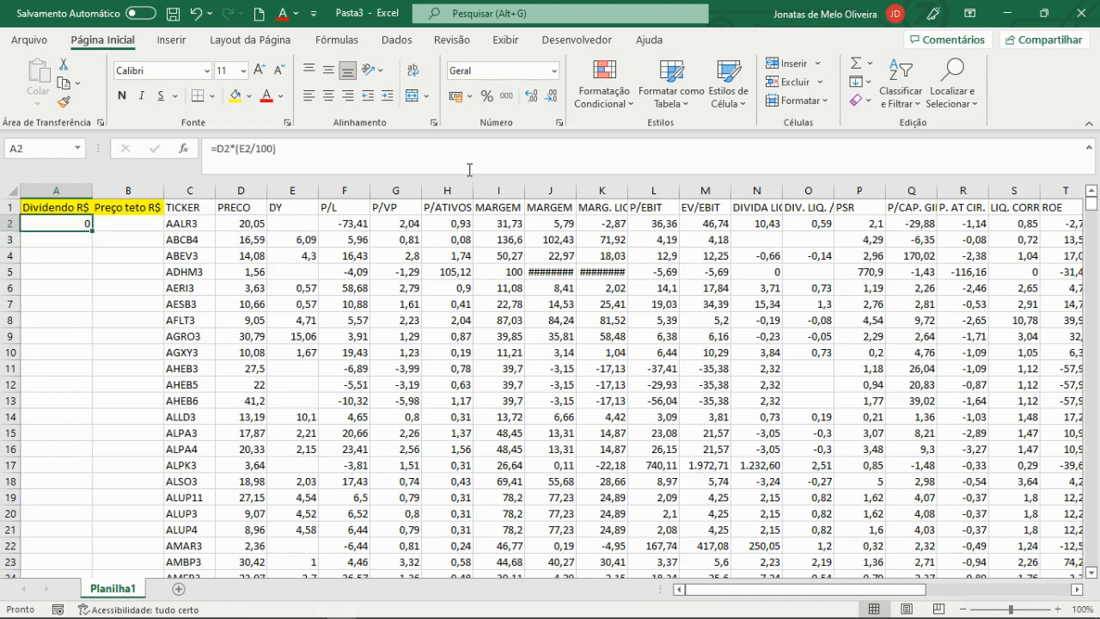
- Calculate the ceiling price in B2 with =A2/6% and fill the A2:B2 formulas down all stock rows
left_click(125, 225)
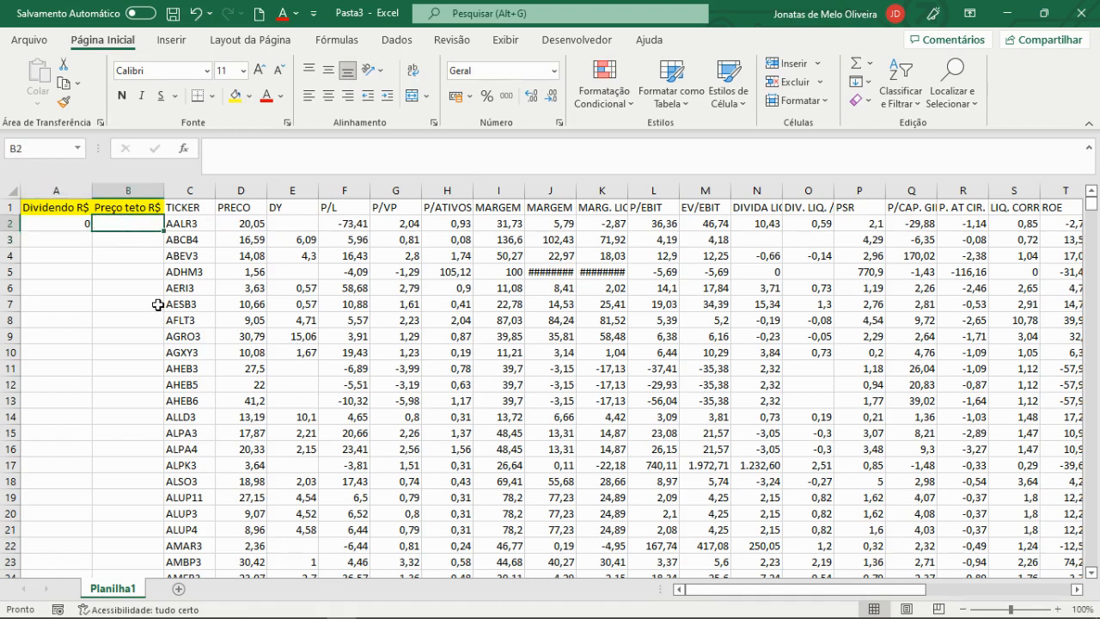
type("=")
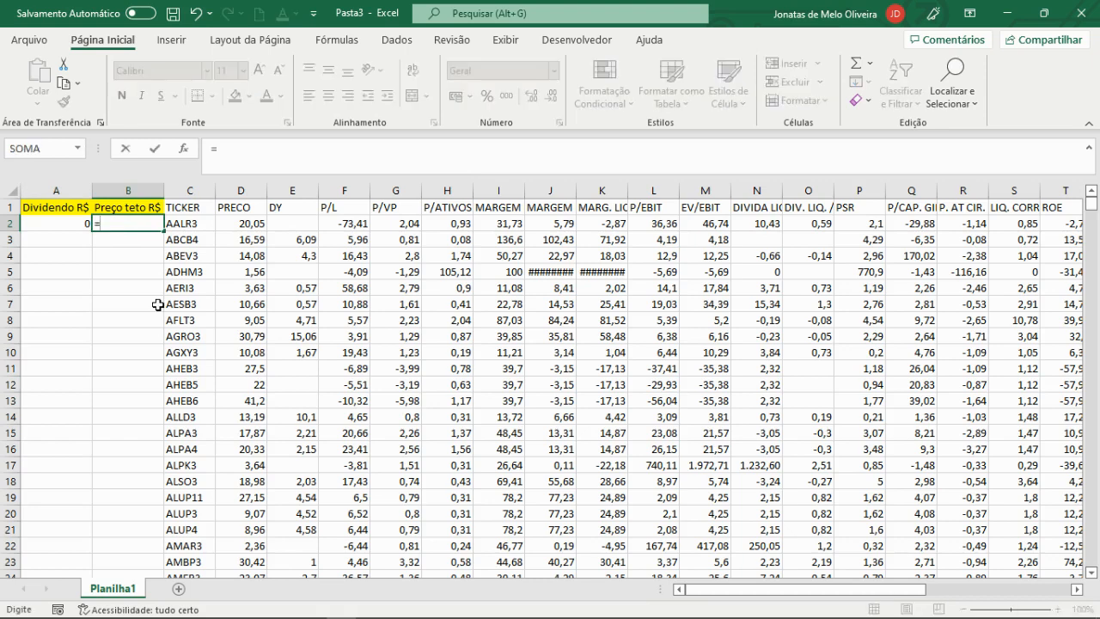
key("Left")
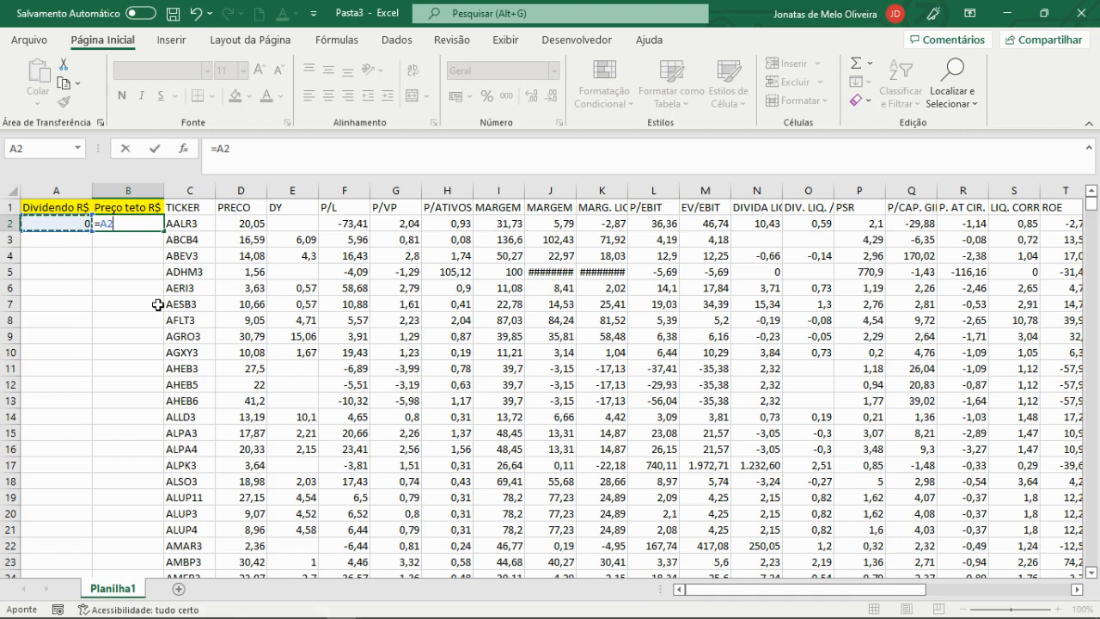
type("/6%")
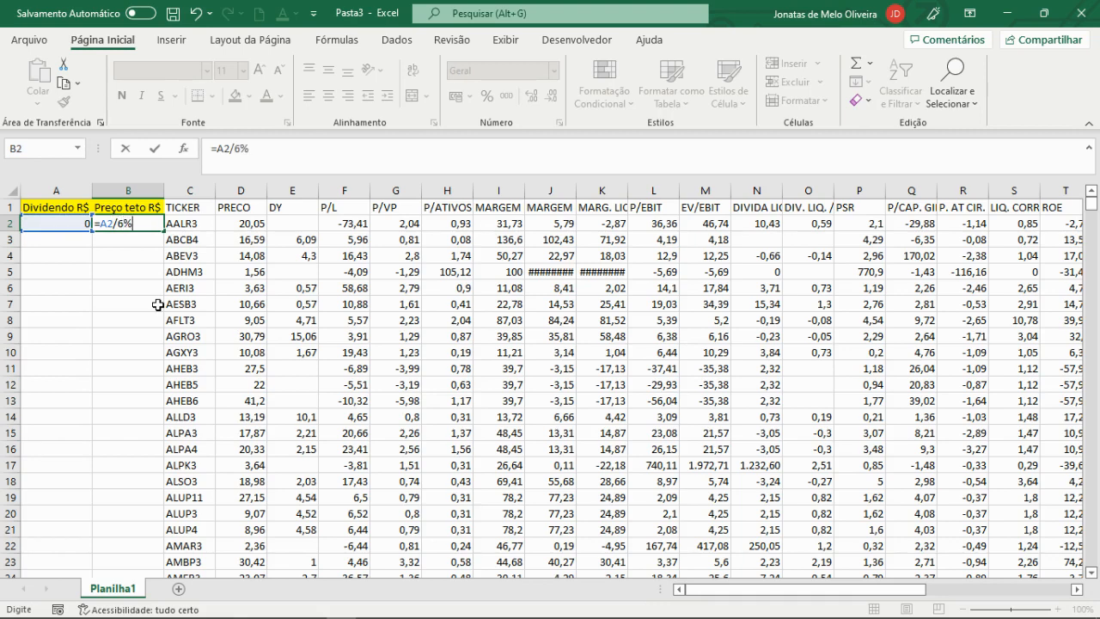
key("Return")
key("Up")
left_click_drag(51, 224, 129, 224)
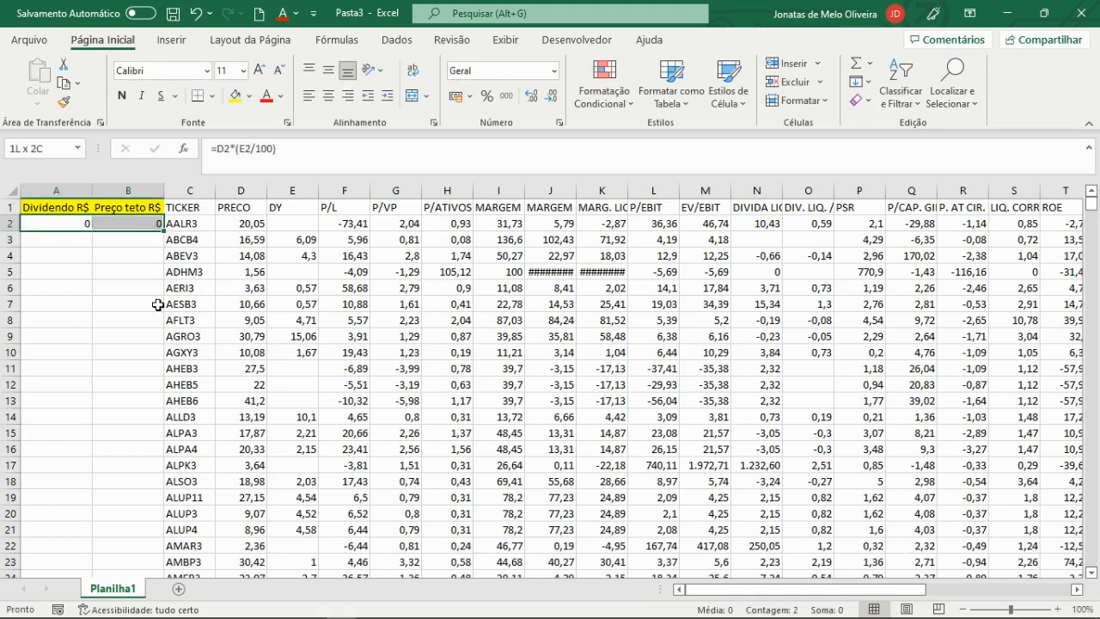
double_click(164, 230)
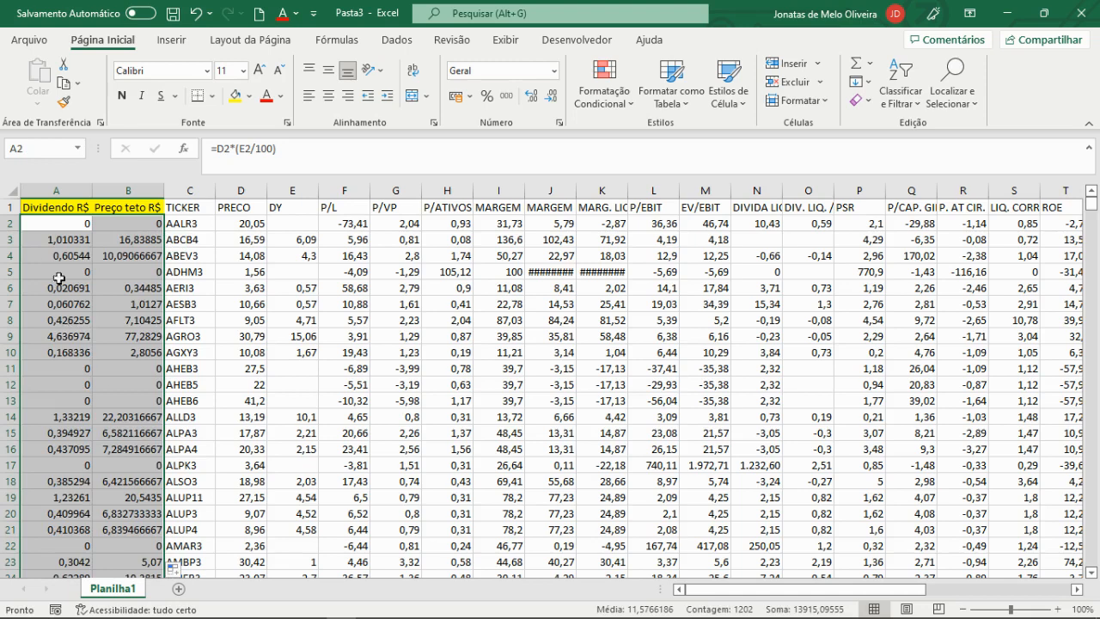
- Examine the dividend and ceiling price calculated for ABCB4 against its price and DY, plus the first stock's results
left_click(55, 240)
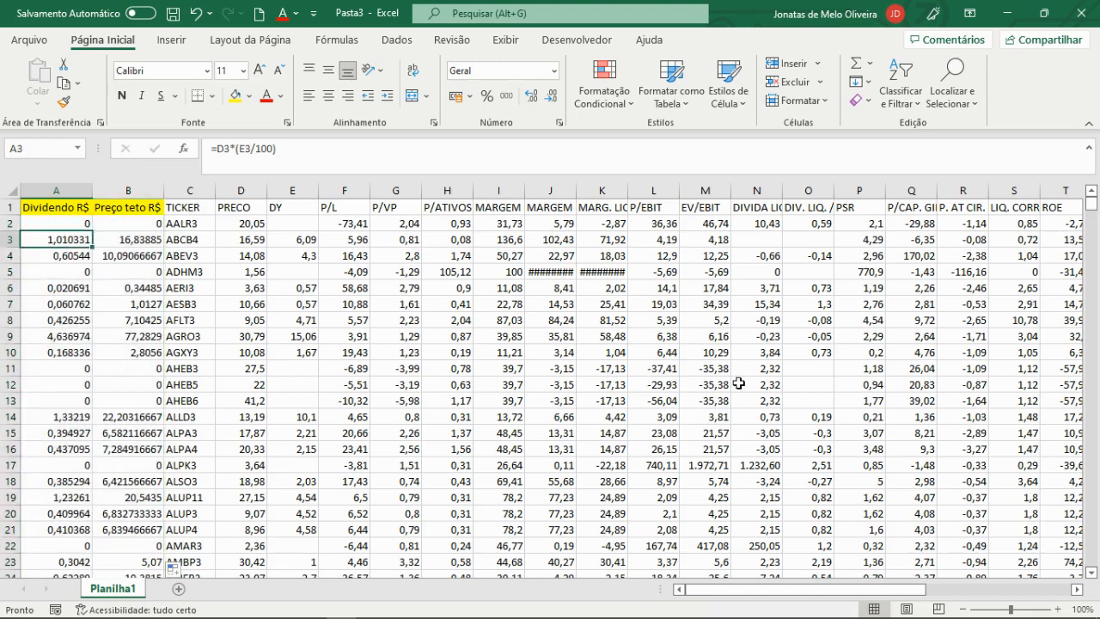
key("shift+Right")
key("shift+Right")
key("shift+Right")
key("shift+Right")
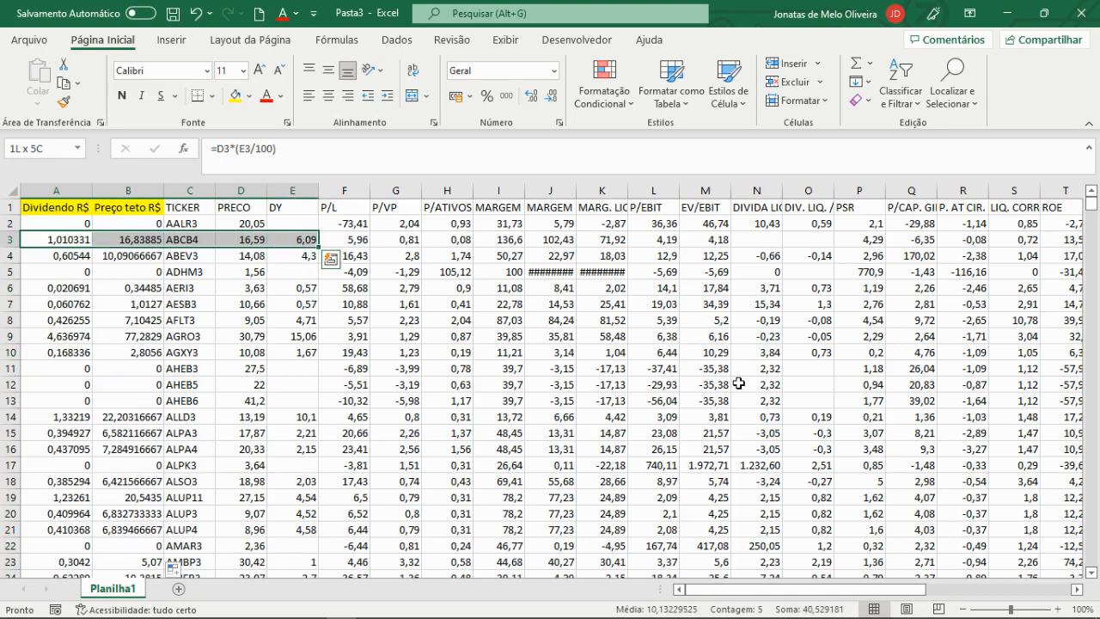
key("shift+Left")
key("shift+Left")
key("shift+Left")
key("shift+Left")
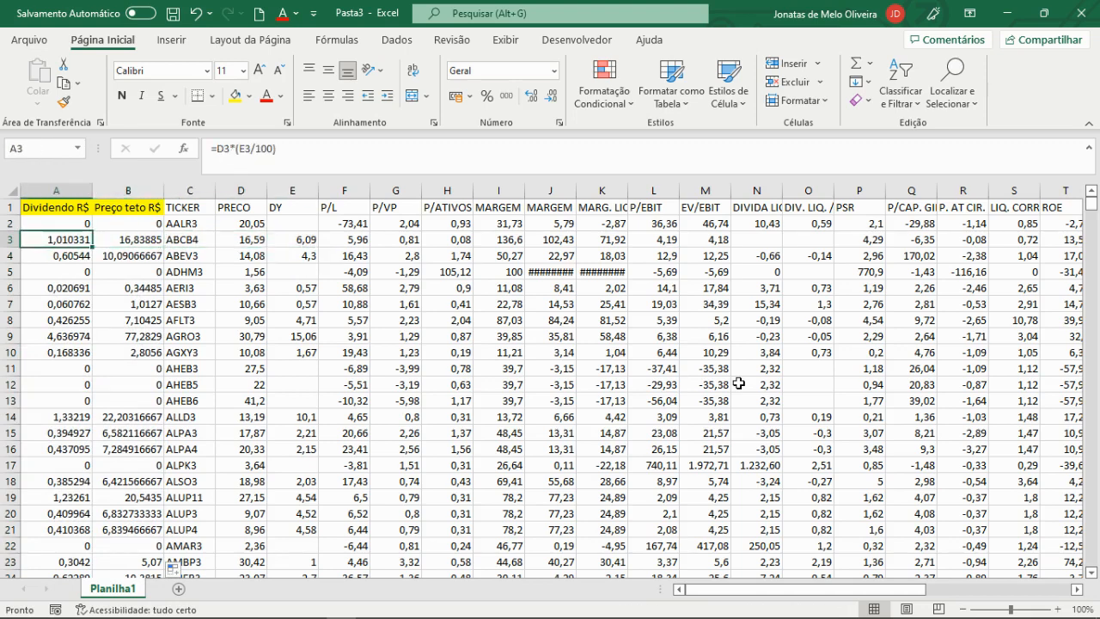
key("shift+Right")
key("shift+Left")
key("Up")
key("shift+Right")
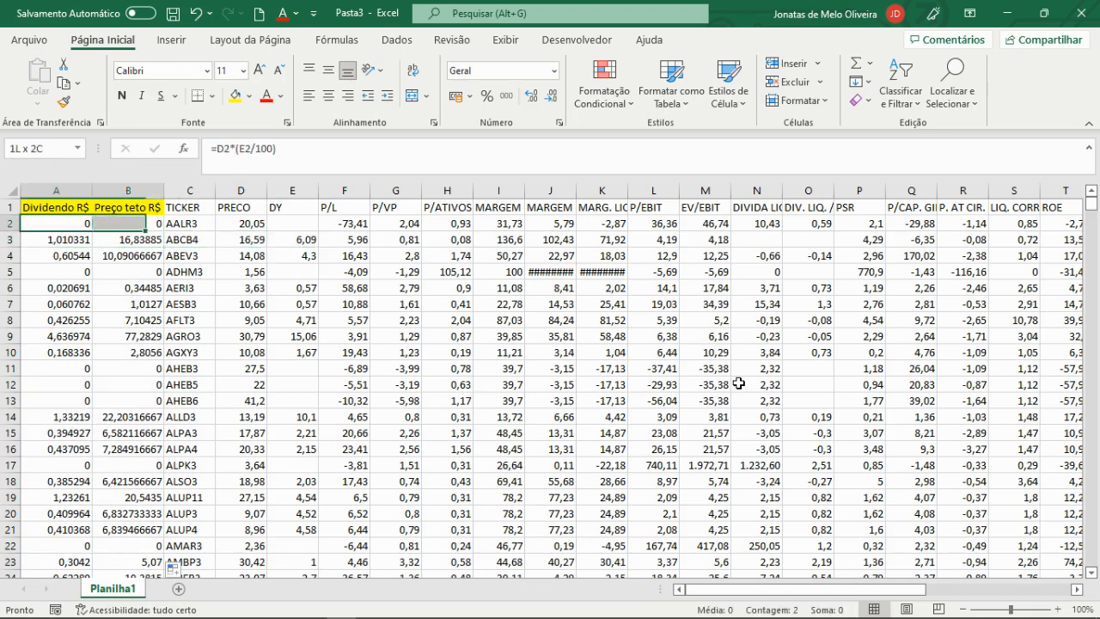
key("shift+Left")
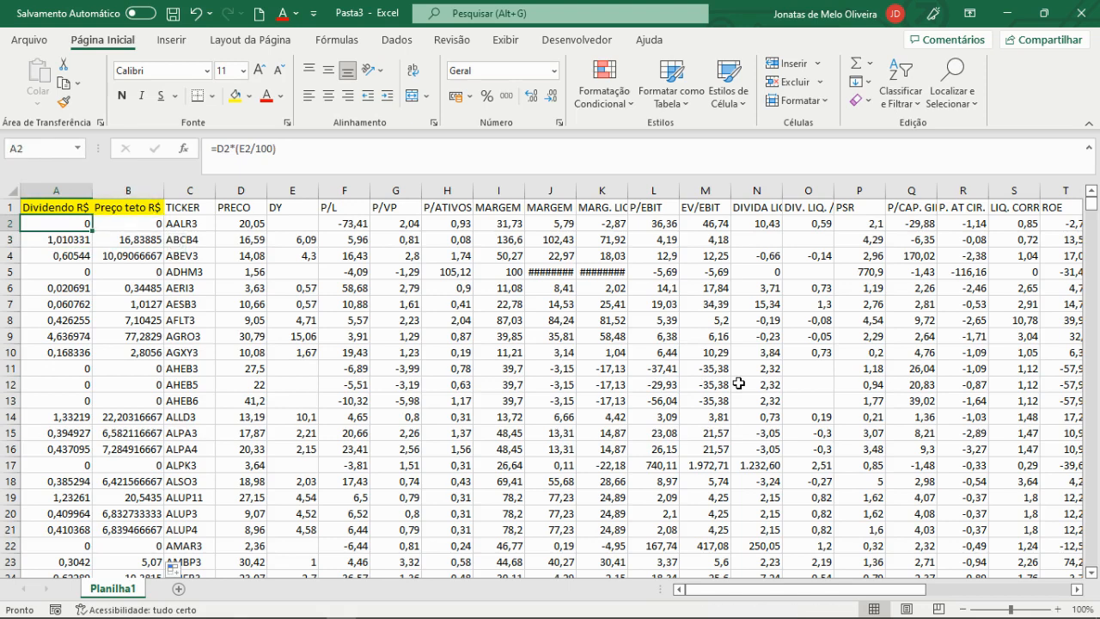
- Round the dividend in A2 to two decimals with the formula =ARRED(D2*(E2/100);2)
left_click(220, 149)
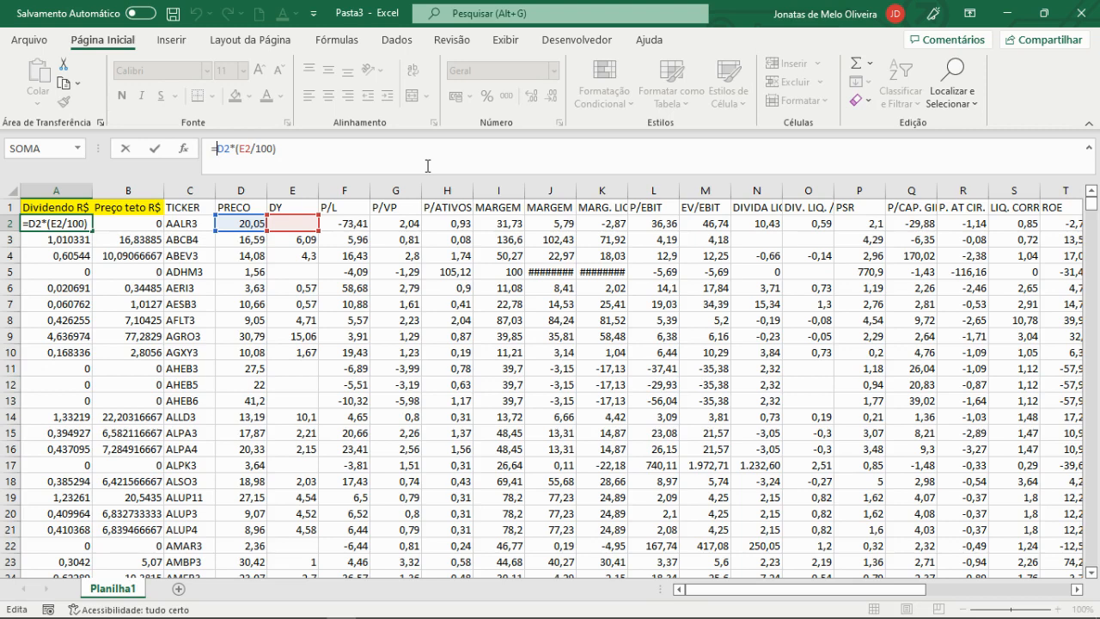
type("arre")
key("Tab")
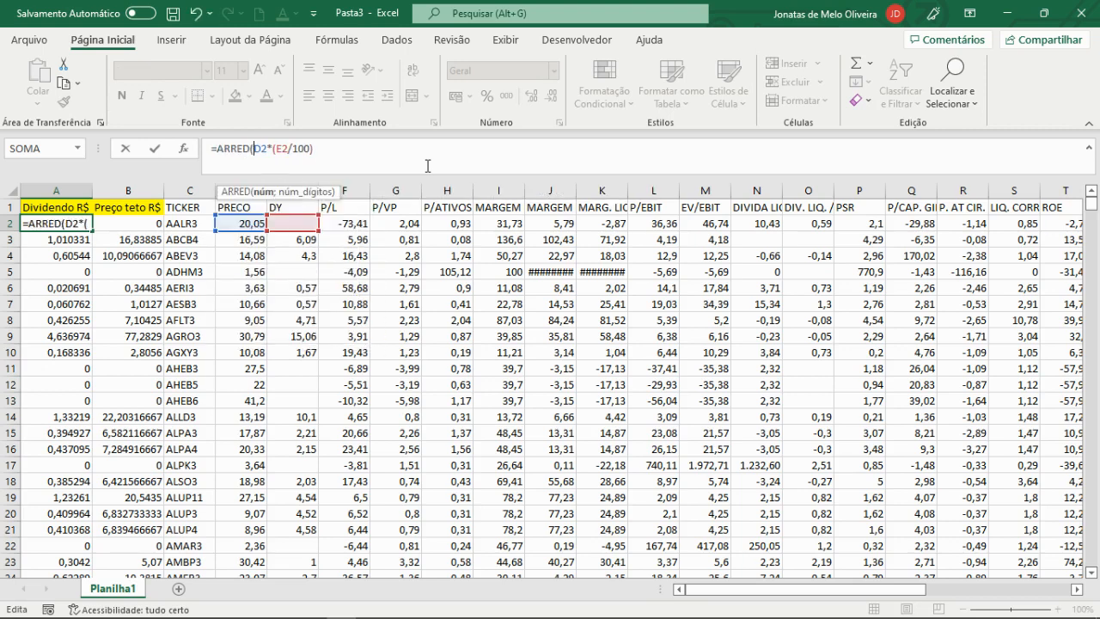
key("End")
type(";")
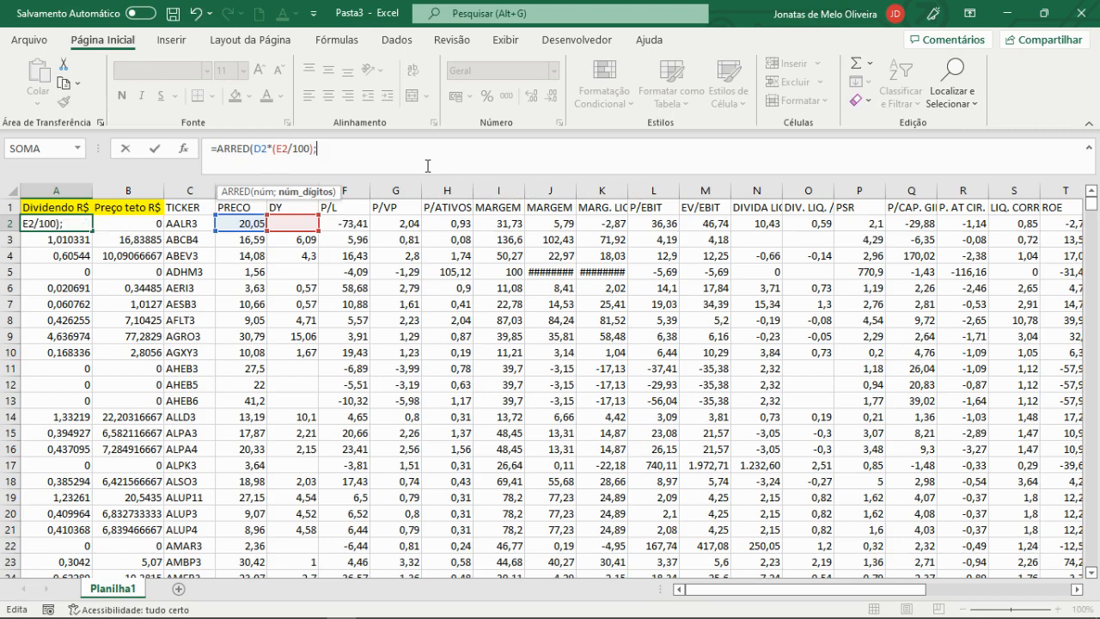
type("2)")
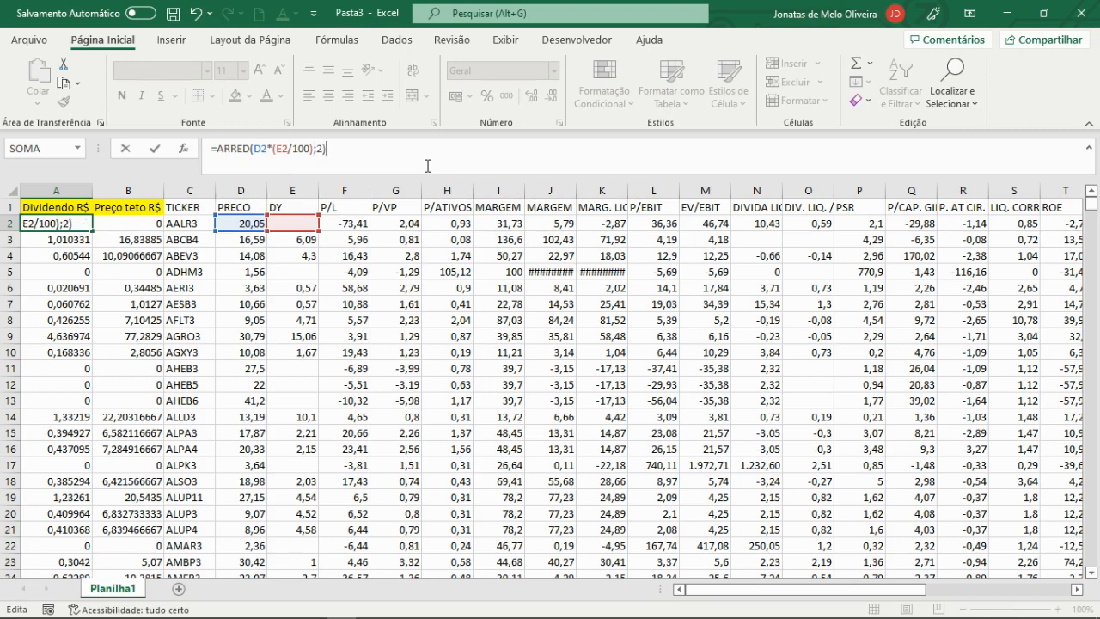
key("Return")
- Wrap the ceiling price formula in B2 in the rounding function as =ARRED(A2/6%;0)
key("Up")
key("Right")
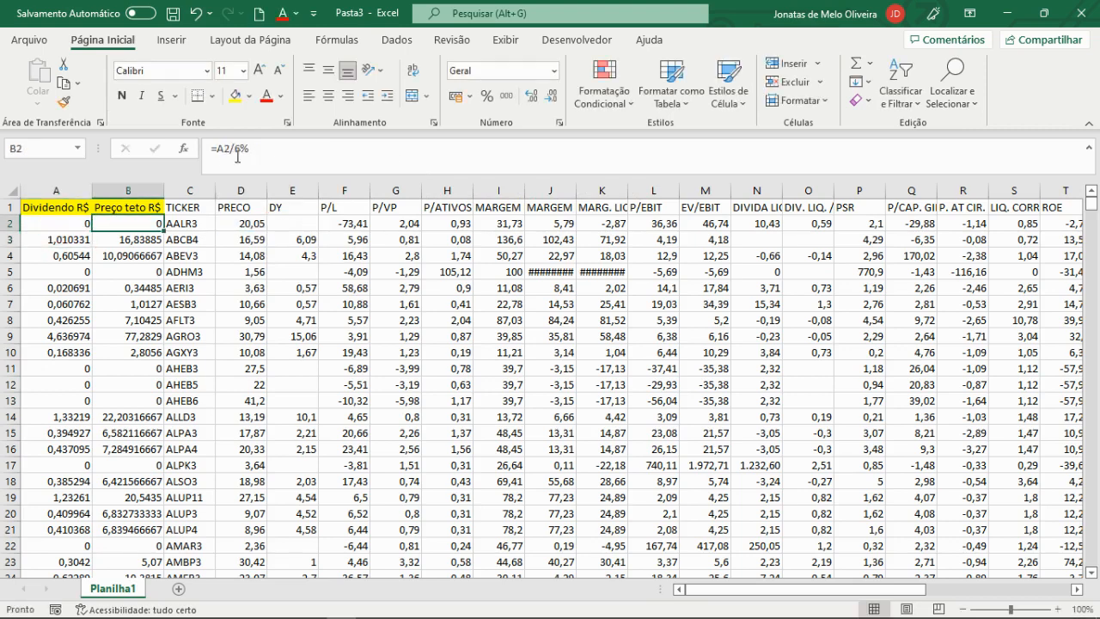
left_click(217, 156)
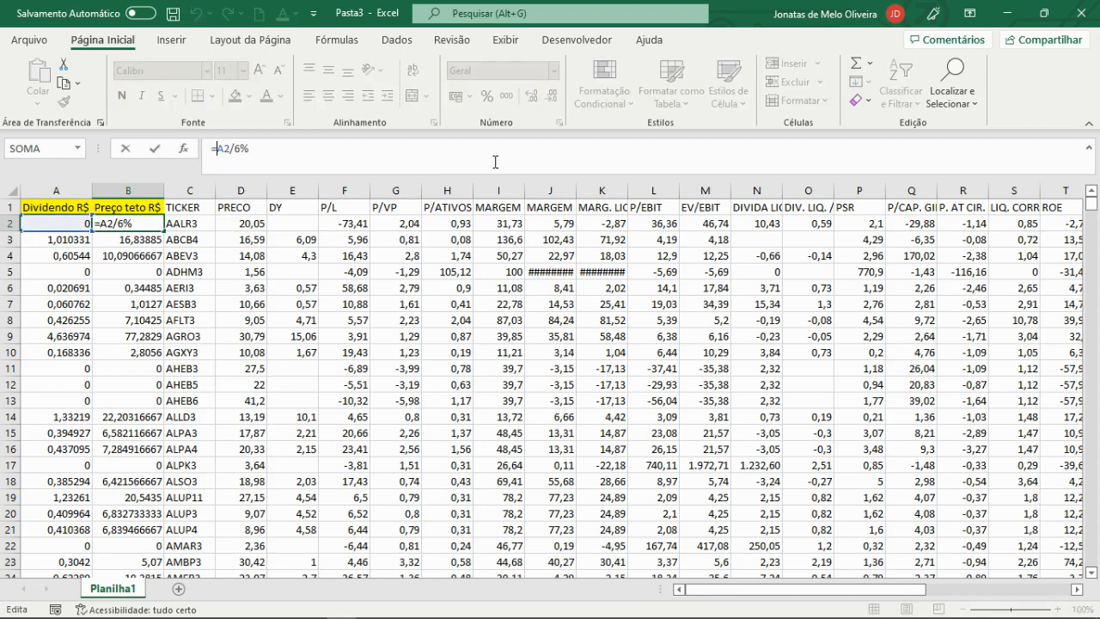
type("arred")
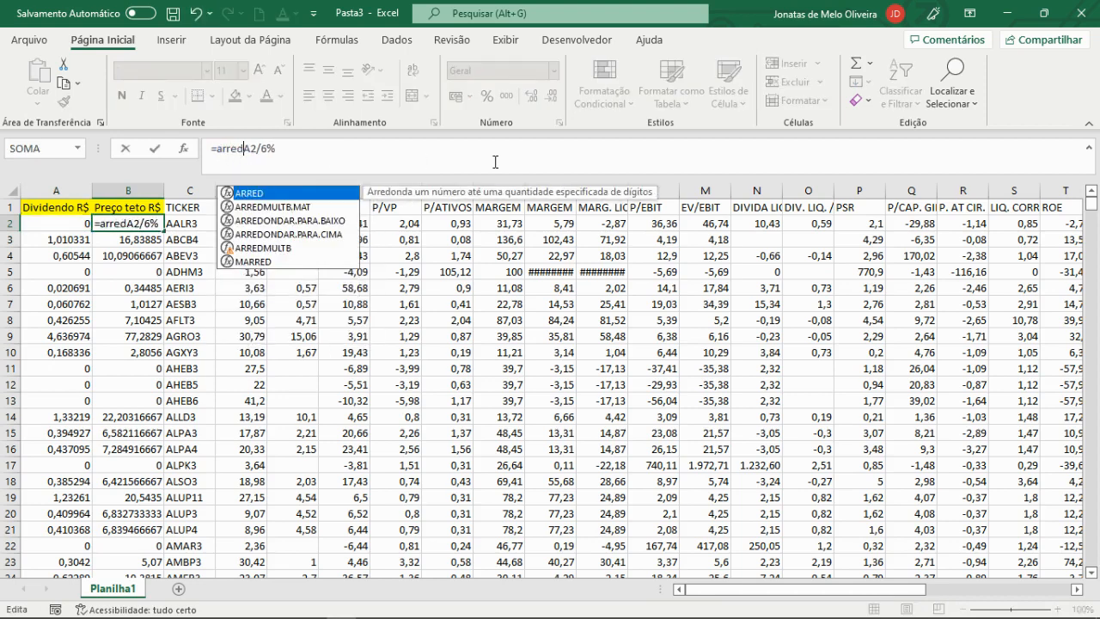
key("Tab")
key("End")
type(";")
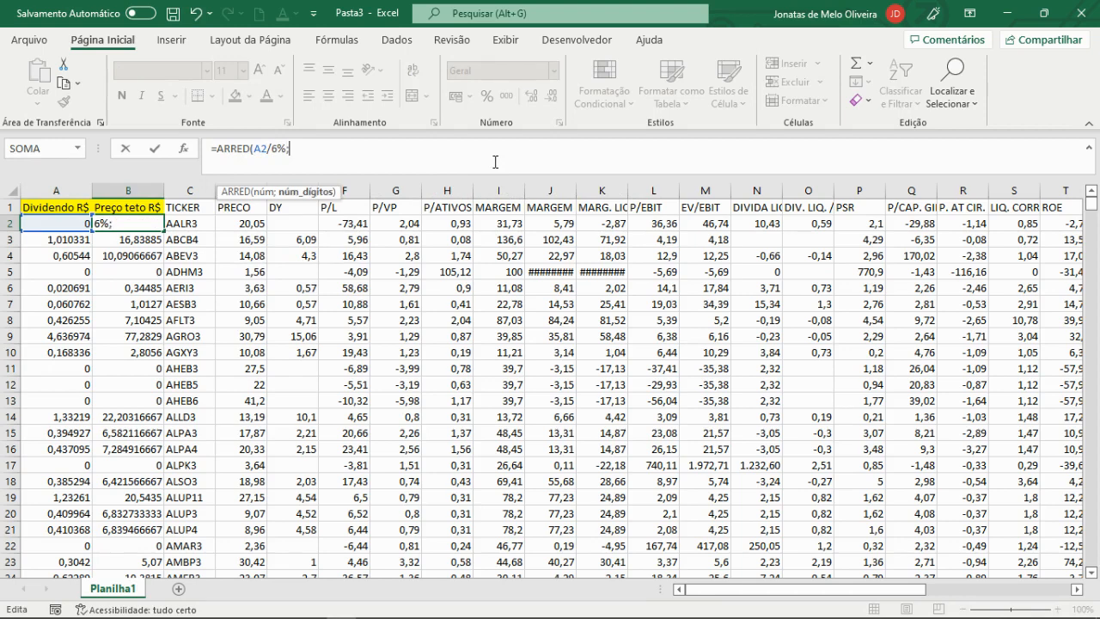
type("2)")
key("Return")
- Fill the rounded formulas in A2:B2 down all stock rows
key("Up")
key("Left")
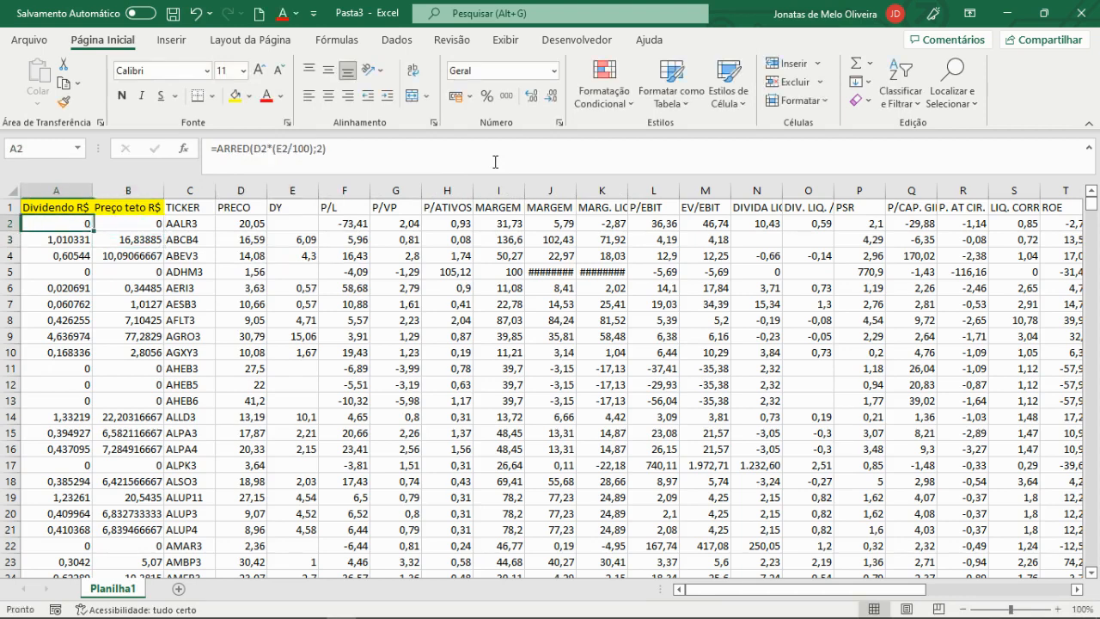
key("shift+Right")
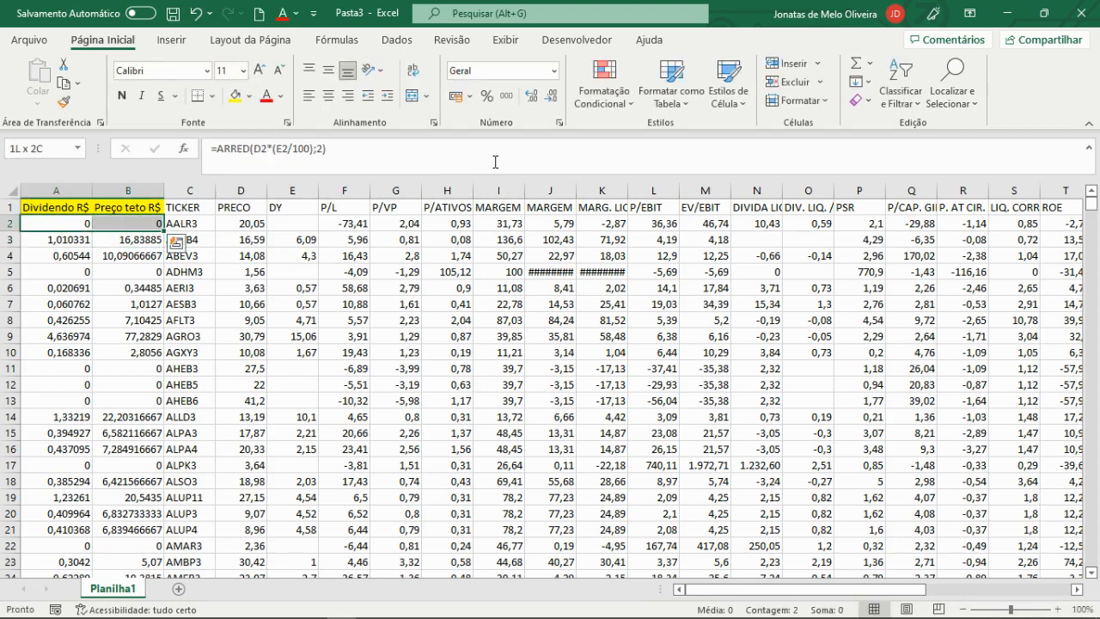
double_click(163, 232)
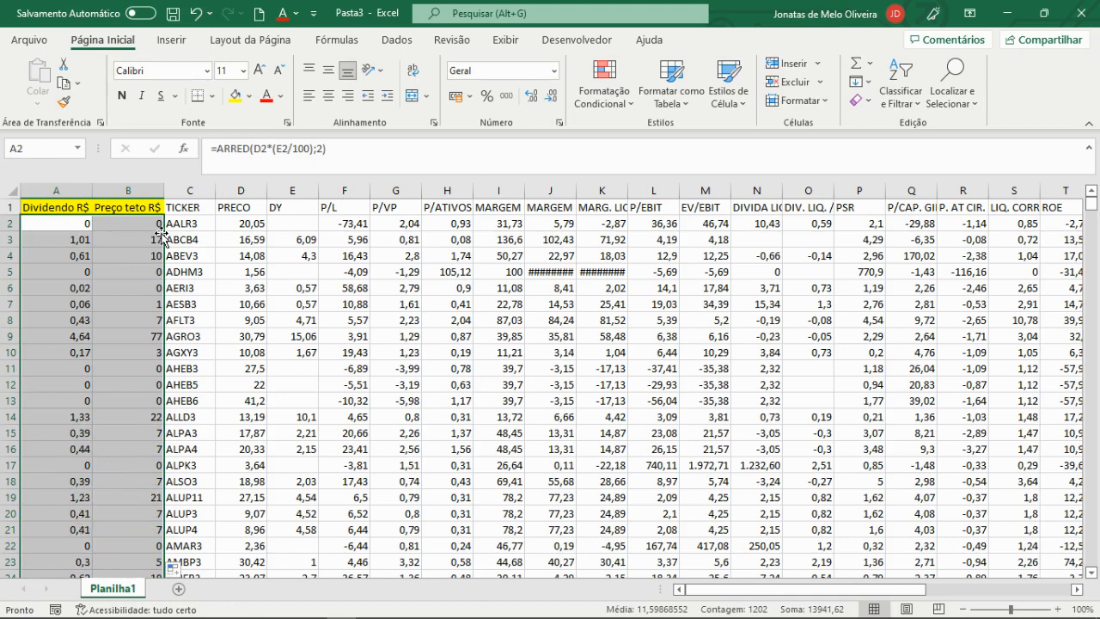
- Format columns A and B as Número with 2 decimals, a thousands separator and negatives in red with a minus sign
left_click_drag(52, 191, 128, 191)
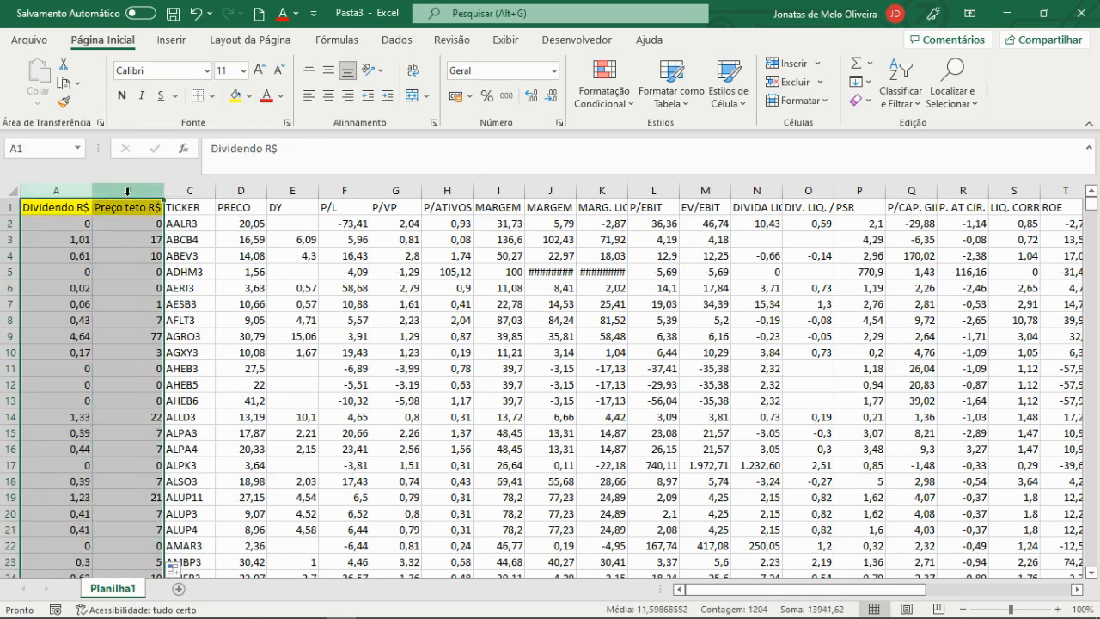
right_click(127, 191)
left_click(180, 398)
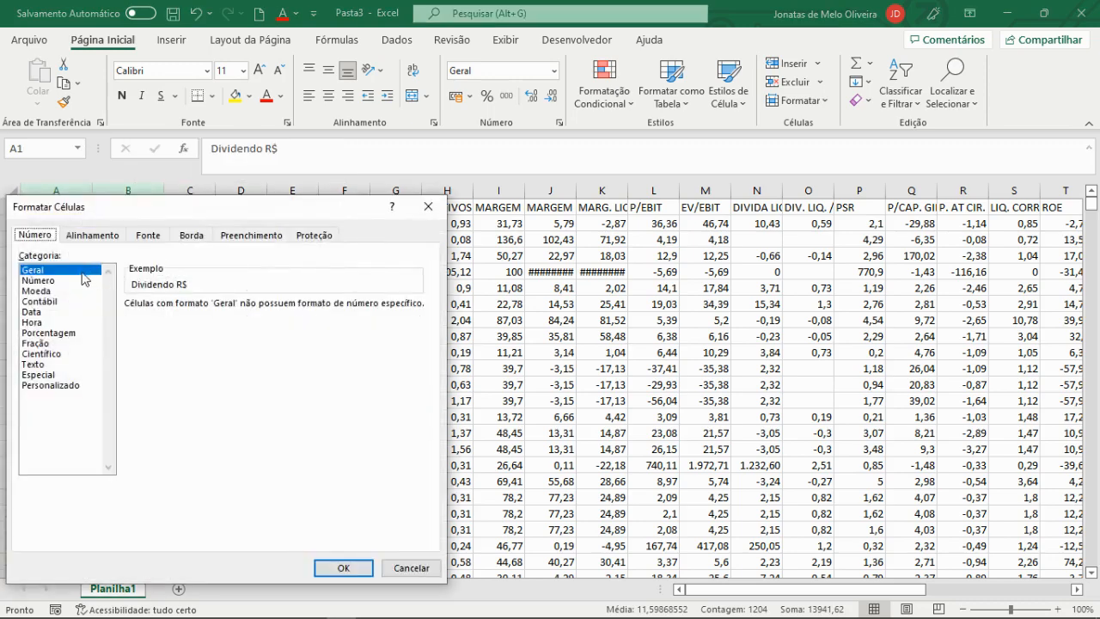
left_click(50, 281)
left_click(151, 387)
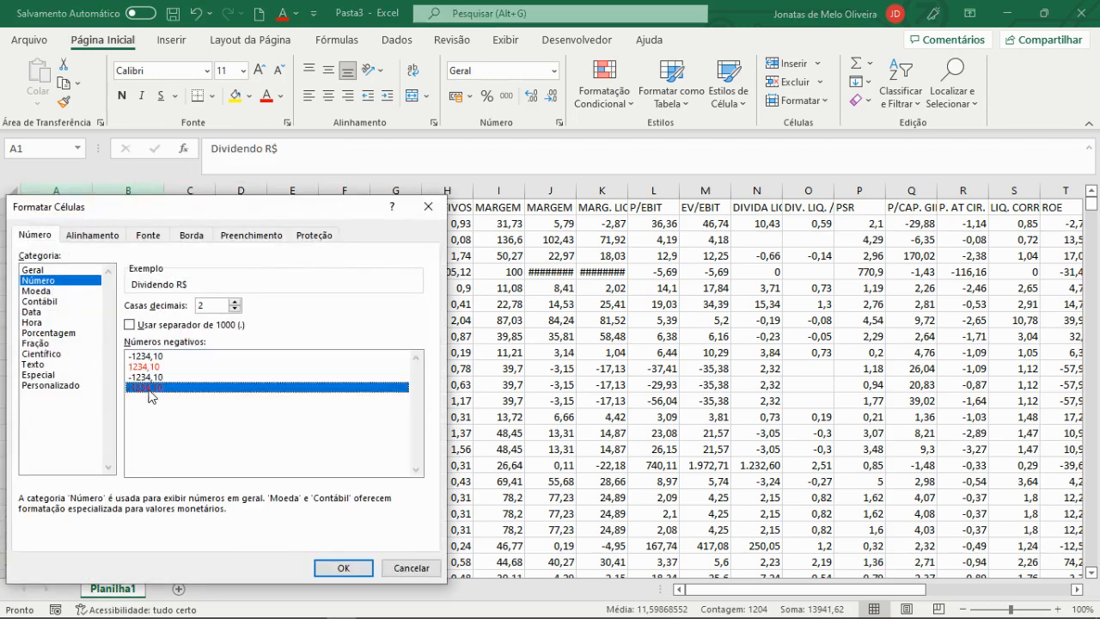
left_click(140, 325)
left_click(326, 565)
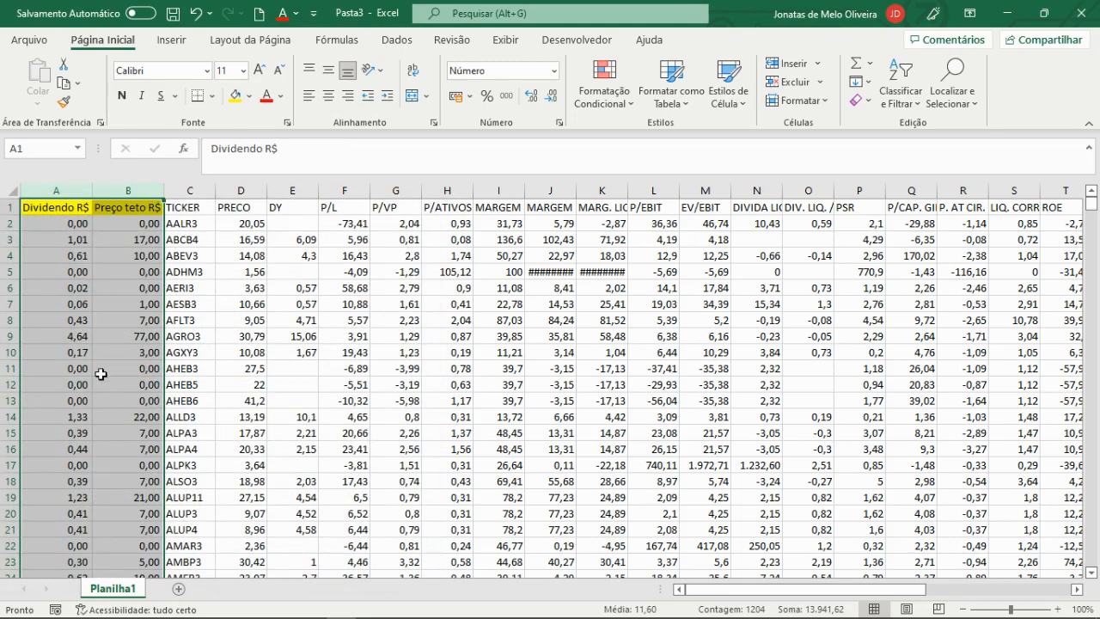
- Correct the ceiling price formula in B2 to =ARRED(A2/6%;2) and fill it down all stock rows
left_click(129, 210)
left_click(146, 224)
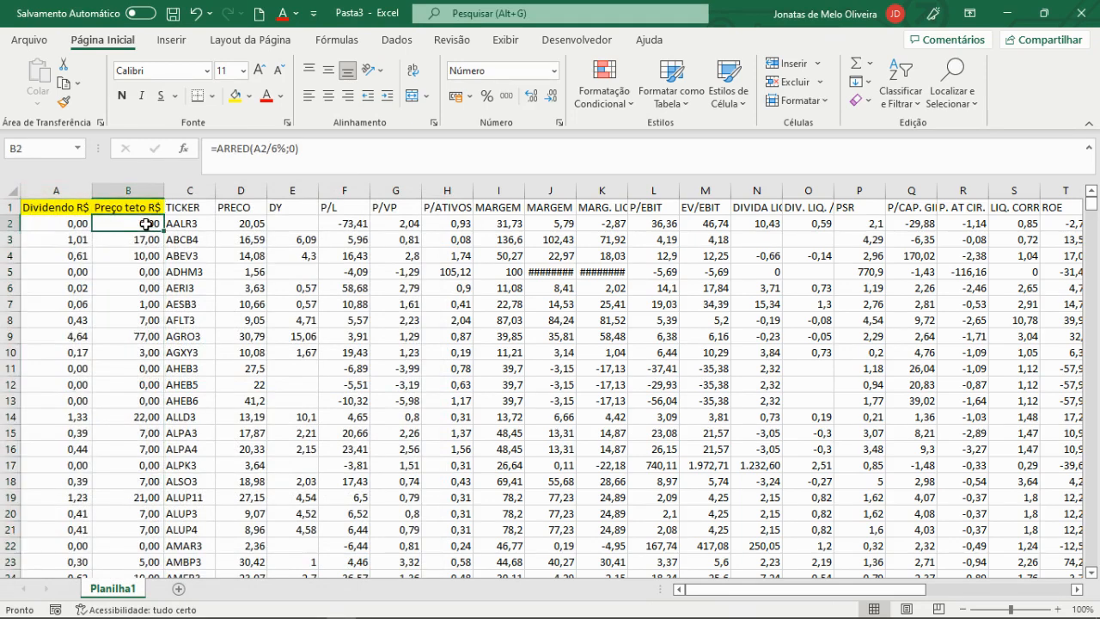
left_click(296, 157)
key("BackSpace")
type("2")
key("ctrl+Return")
double_click(162, 232)
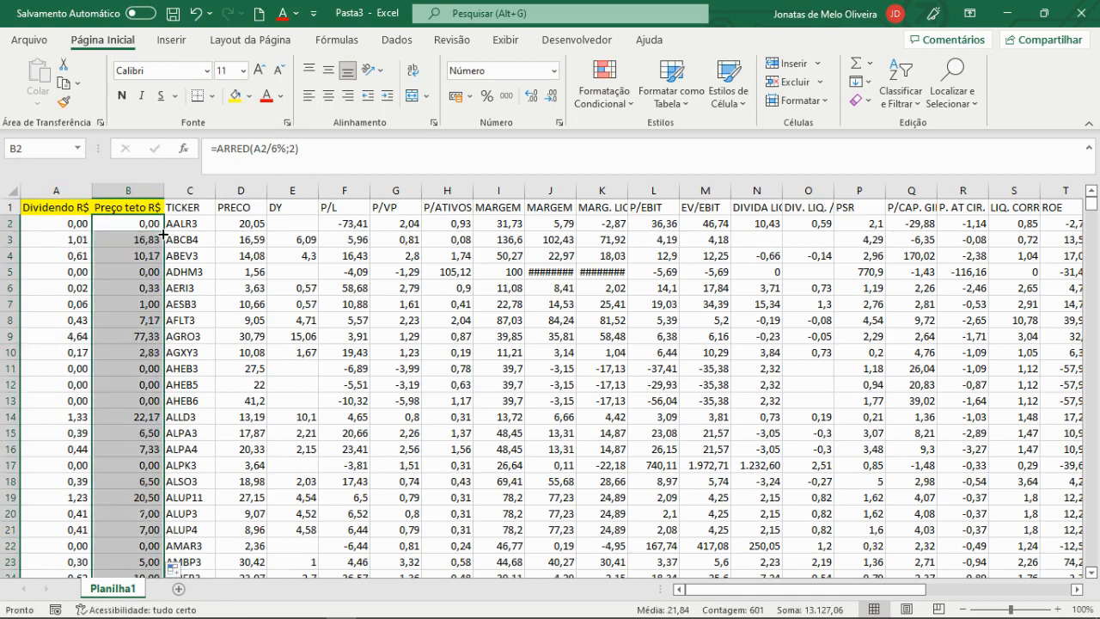
- Examine the rounded dividend formula in A2 and the ceiling price formula in B2 with the cells they reference
left_click(73, 228)
left_click(54, 206)
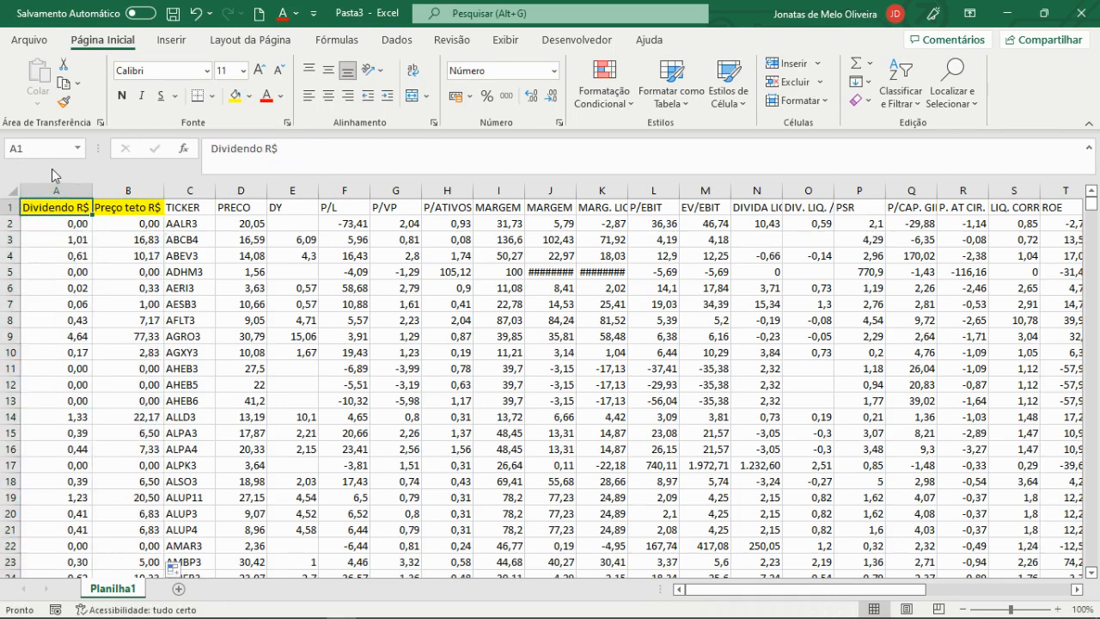
left_click(41, 228)
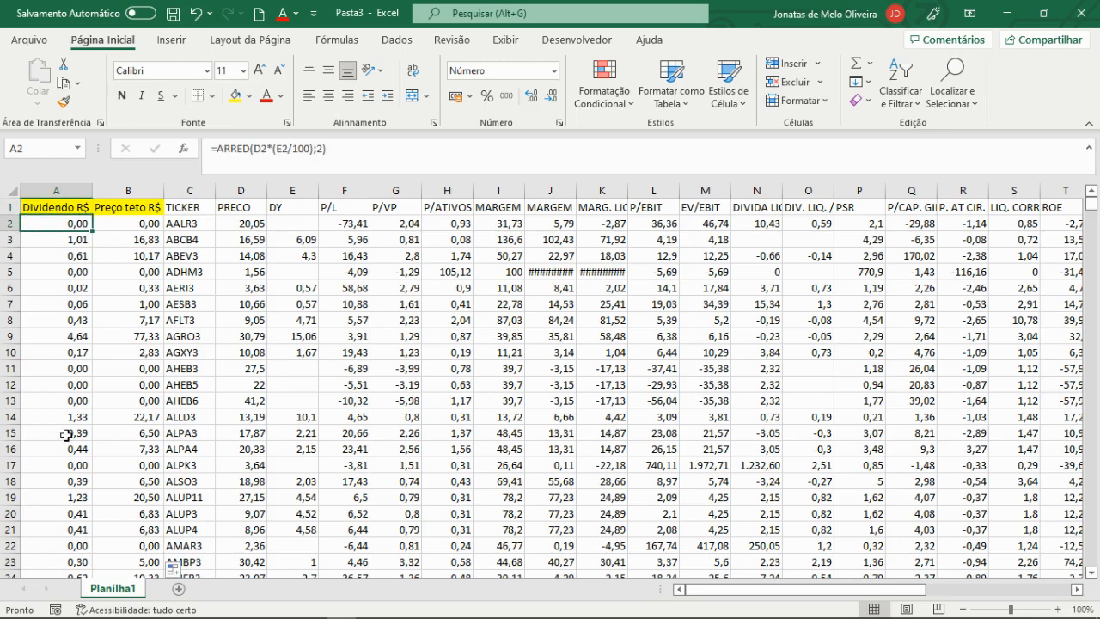
key("F2")
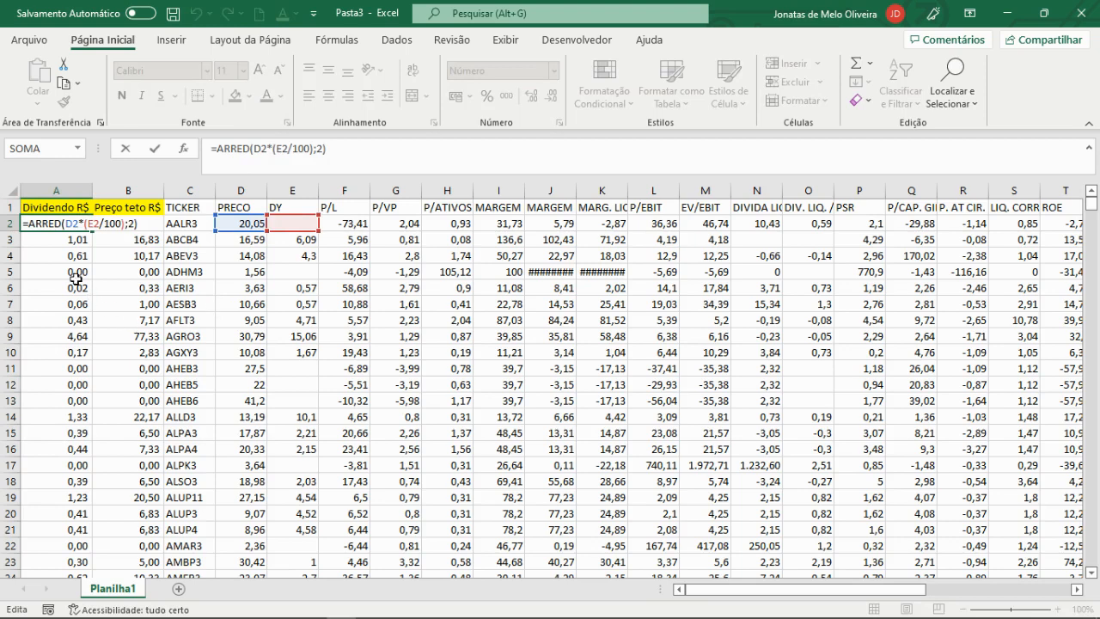
key("Escape")
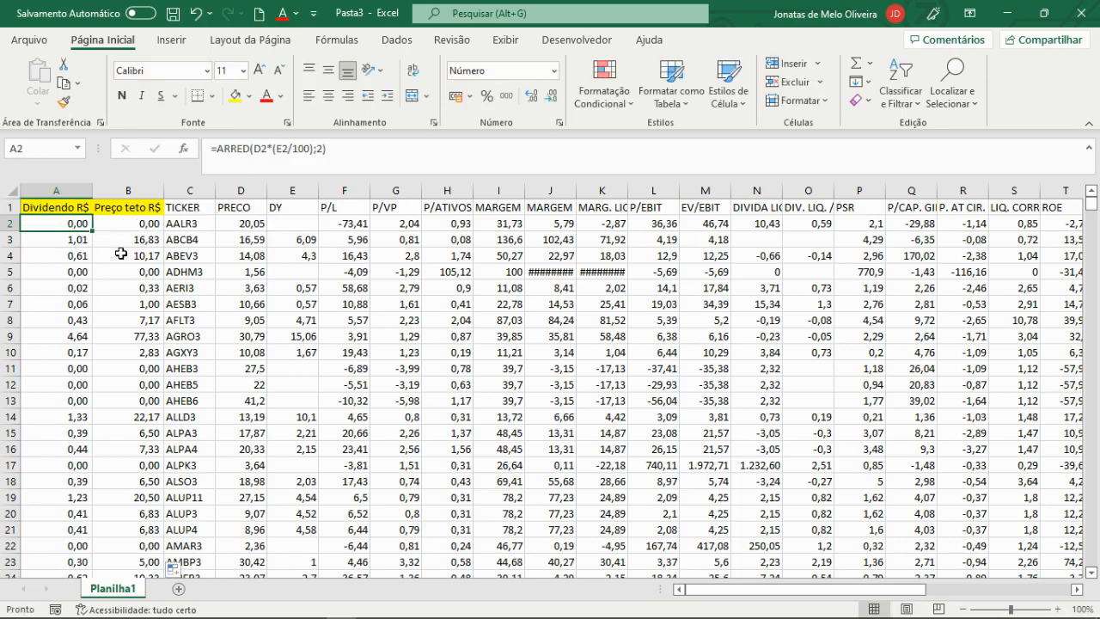
left_click(133, 223)
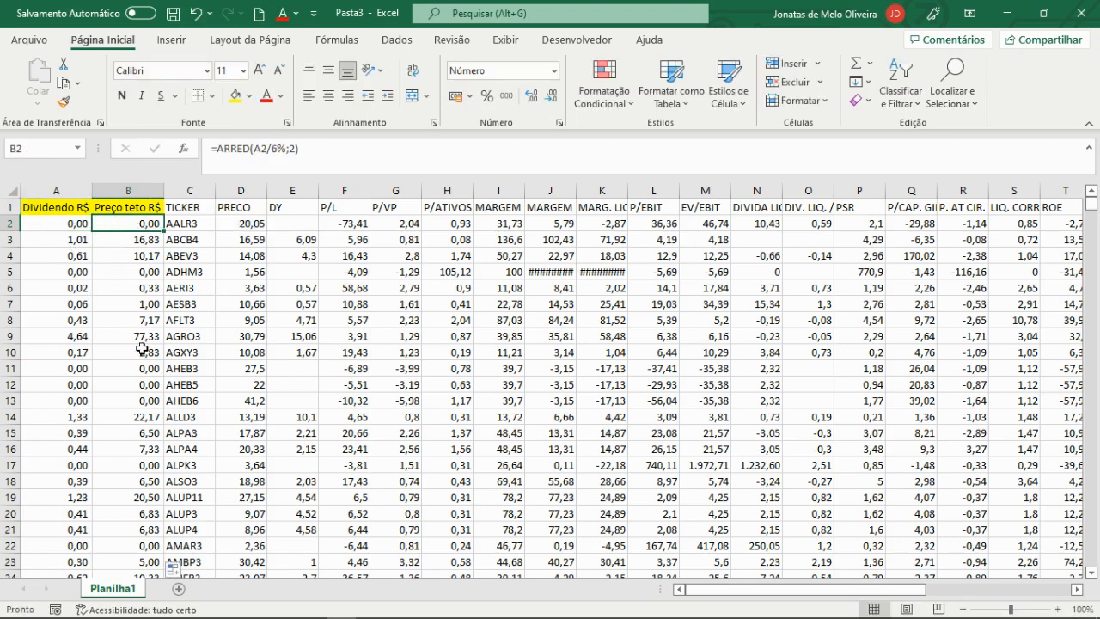
key("F2")
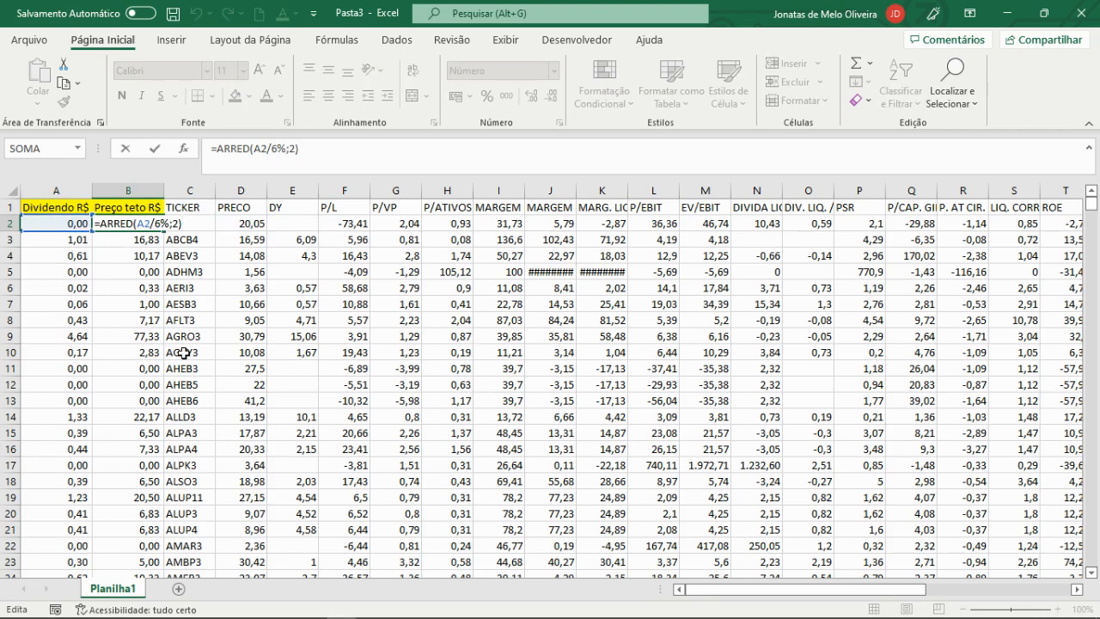
key("Escape")
key("ctrl+Home")
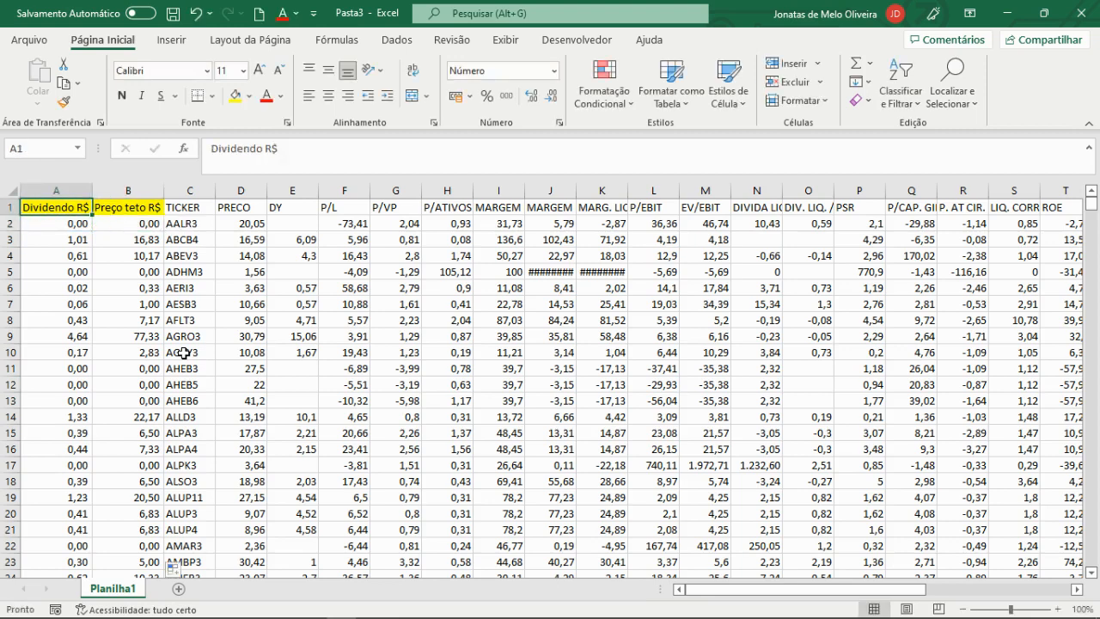
- Create a pivot table on a new sheet from columns A to AF of Planilha1
left_click(66, 187)
key("ctrl+shift+Right")
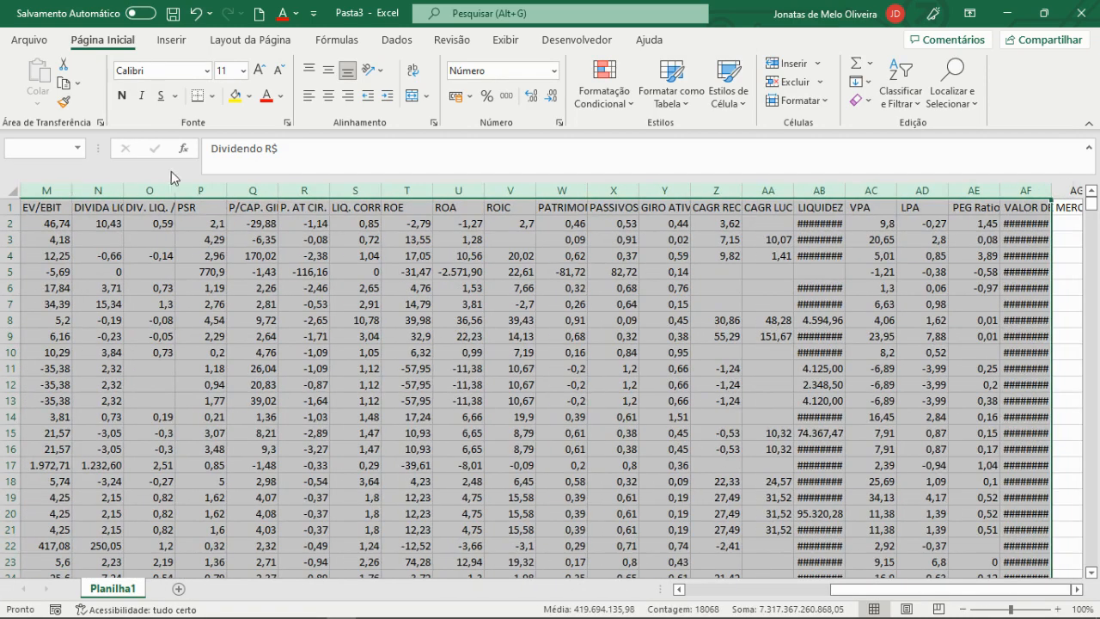
left_click(171, 40)
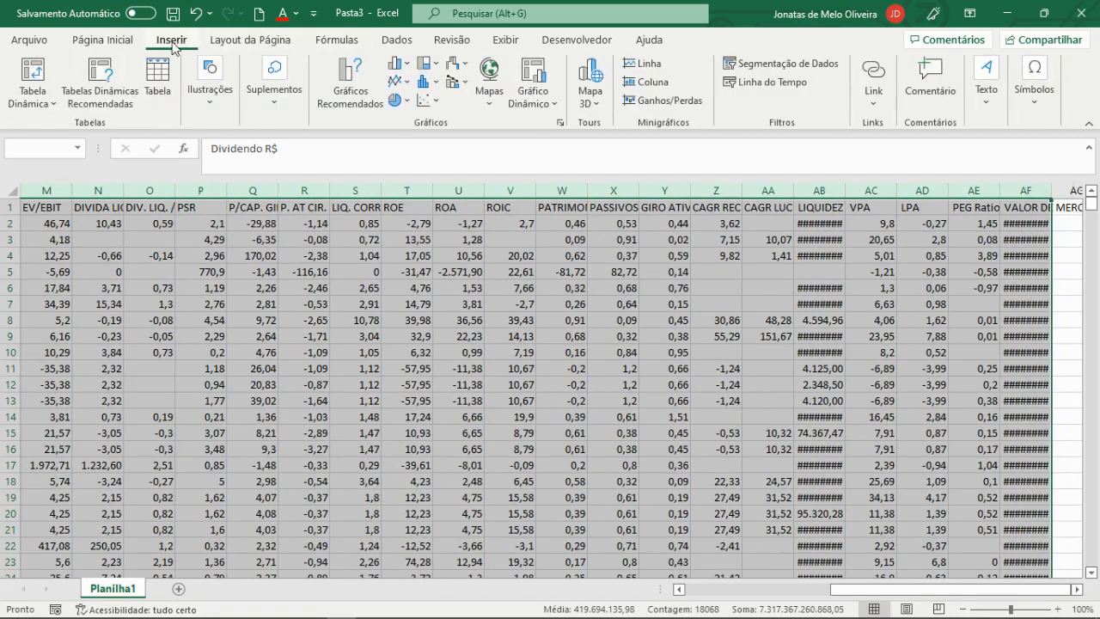
left_click(41, 75)
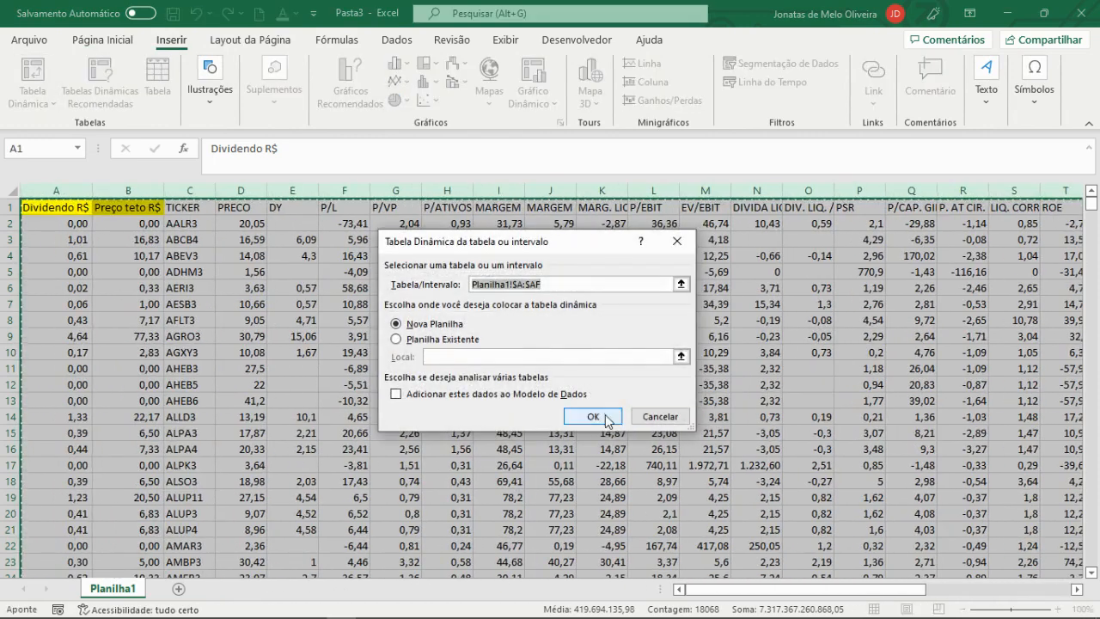
left_click(593, 418)
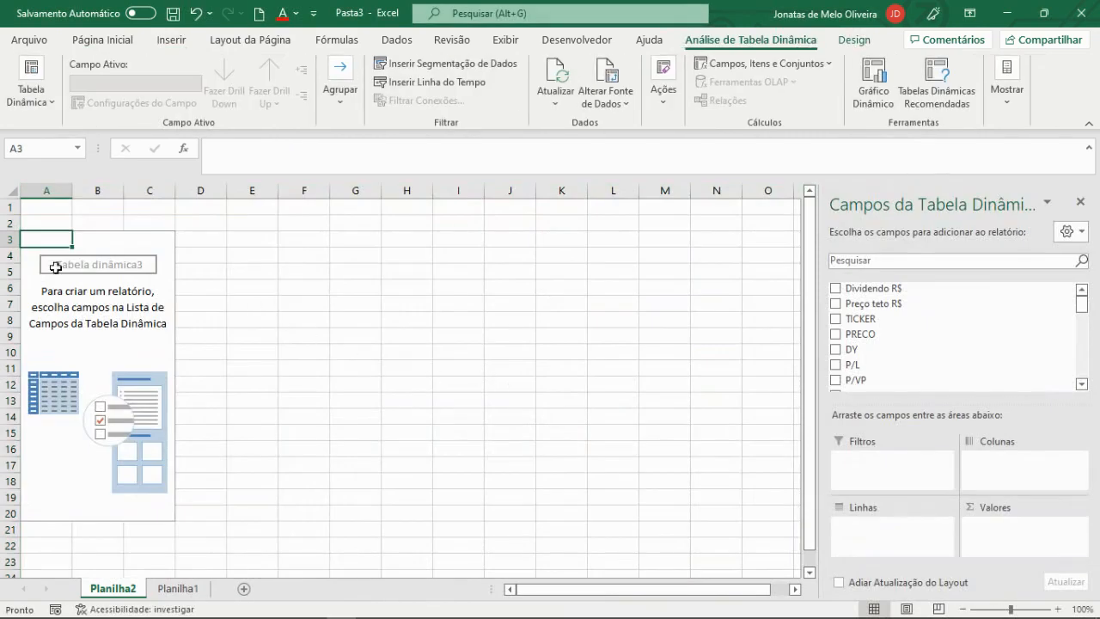
- Put TICKER in the pivot table's rows and PRECO, Dividendo R$ and Preço teto R$ in its values
left_click_drag(866, 319, 880, 541)
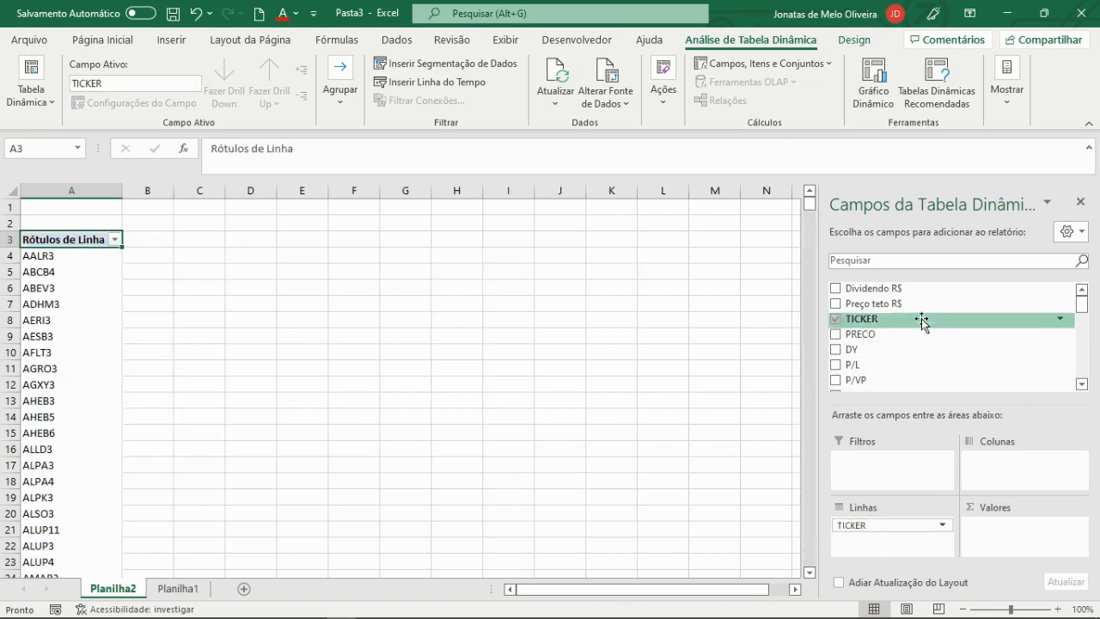
left_click_drag(893, 335, 1001, 547)
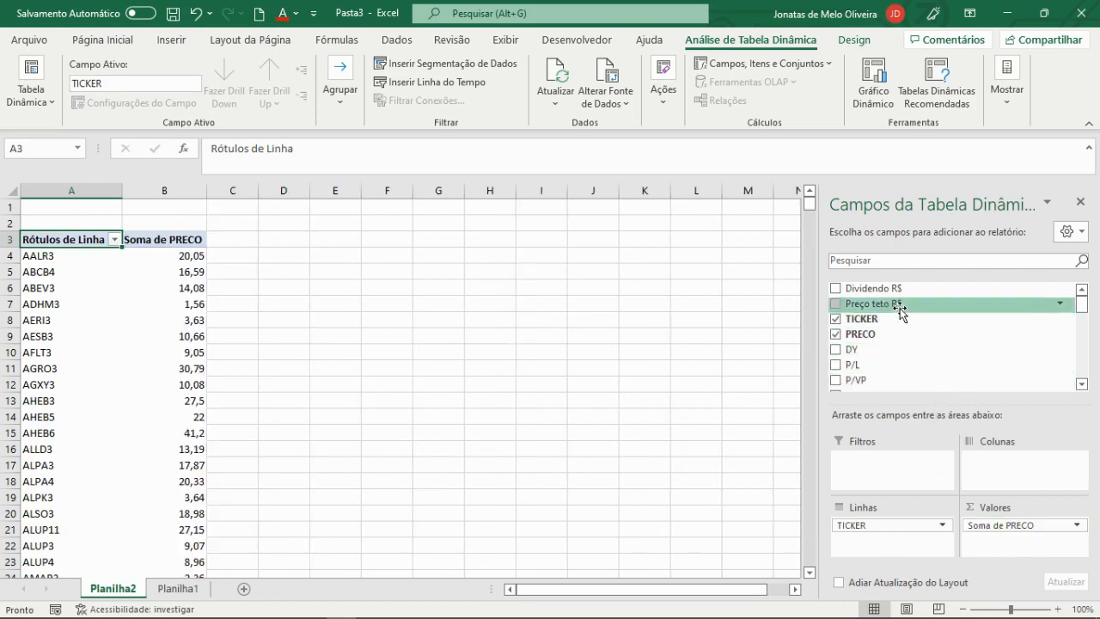
left_click_drag(893, 295, 1018, 539)
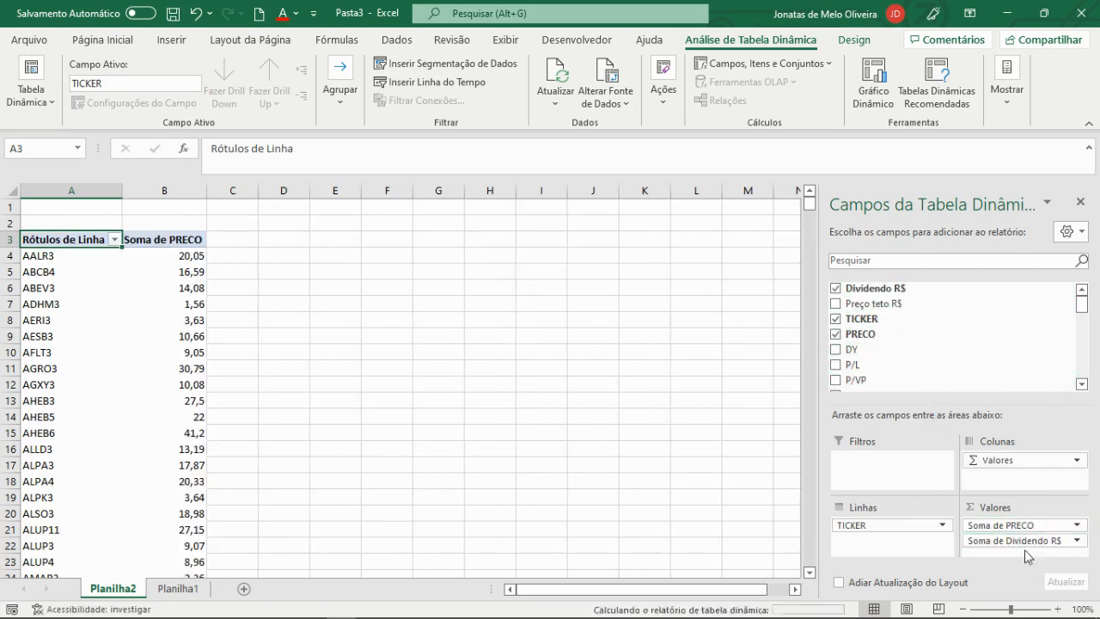
left_click_drag(870, 306, 1020, 552)
- Format all pivot table values down to the grand total as Número with 2 decimals, thousands separator and red negatives with a minus sign
left_click(176, 254)
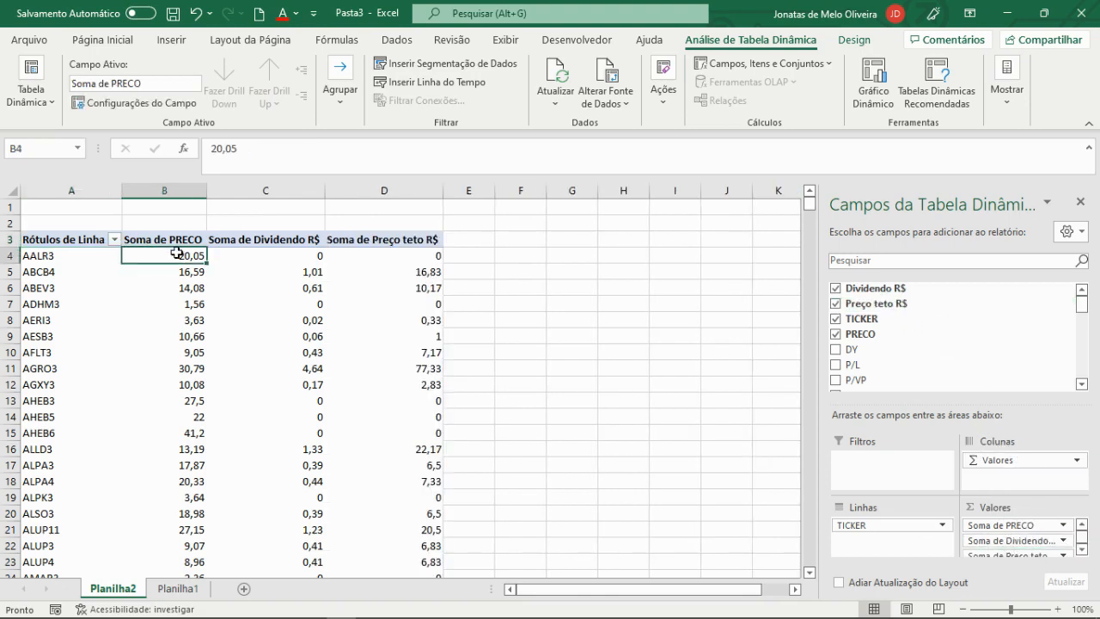
key("ctrl+shift+Right")
key("ctrl+shift+Down")
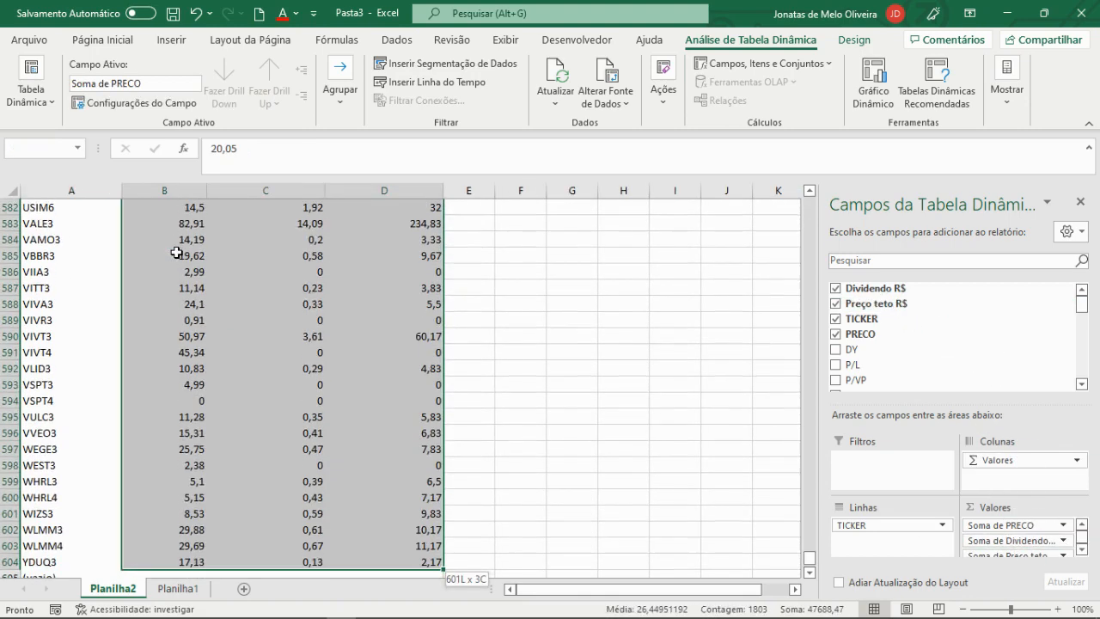
key("shift+Down")
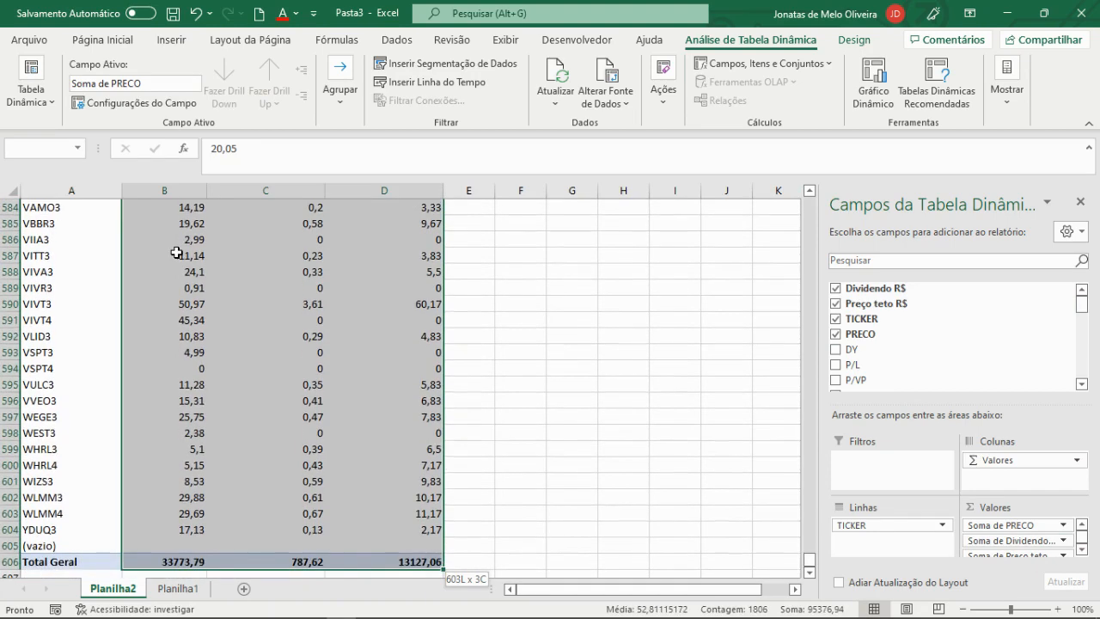
right_click(197, 521)
left_click(262, 288)
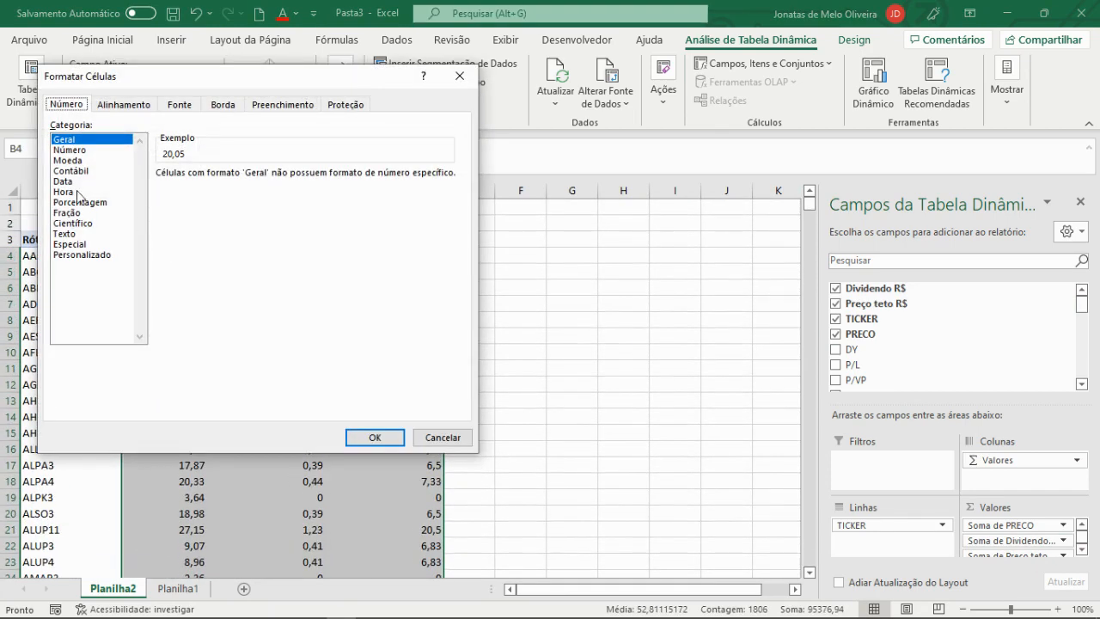
left_click(70, 150)
left_click(181, 256)
left_click(161, 195)
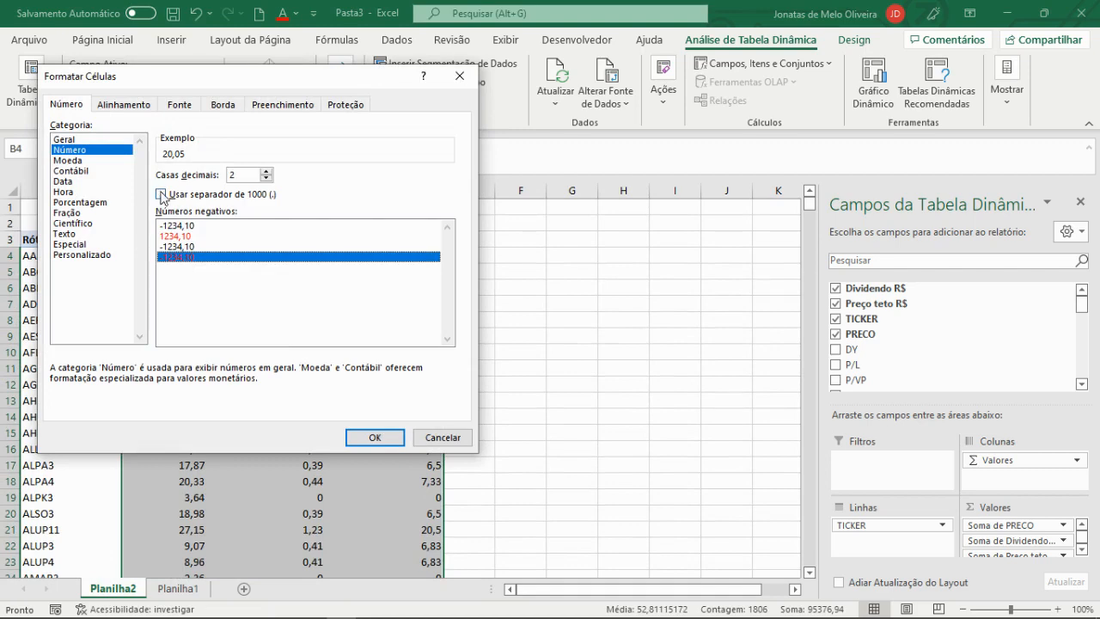
left_click(375, 437)
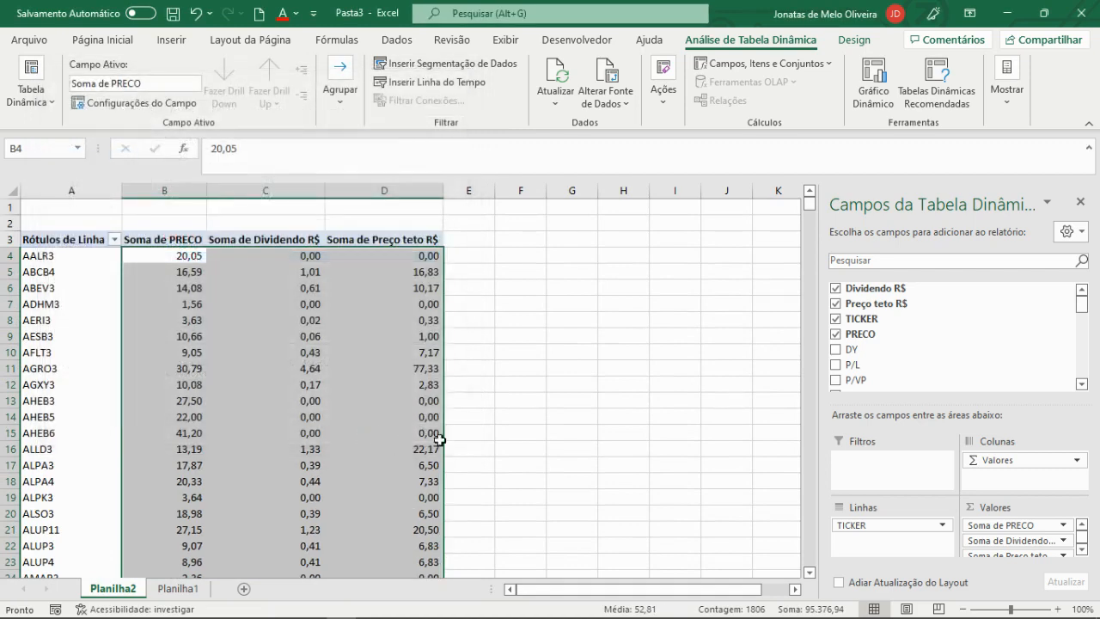
- Filter the pivot table's row labels to BBAS3 and review its price, dividend and ceiling price
left_click(91, 239)
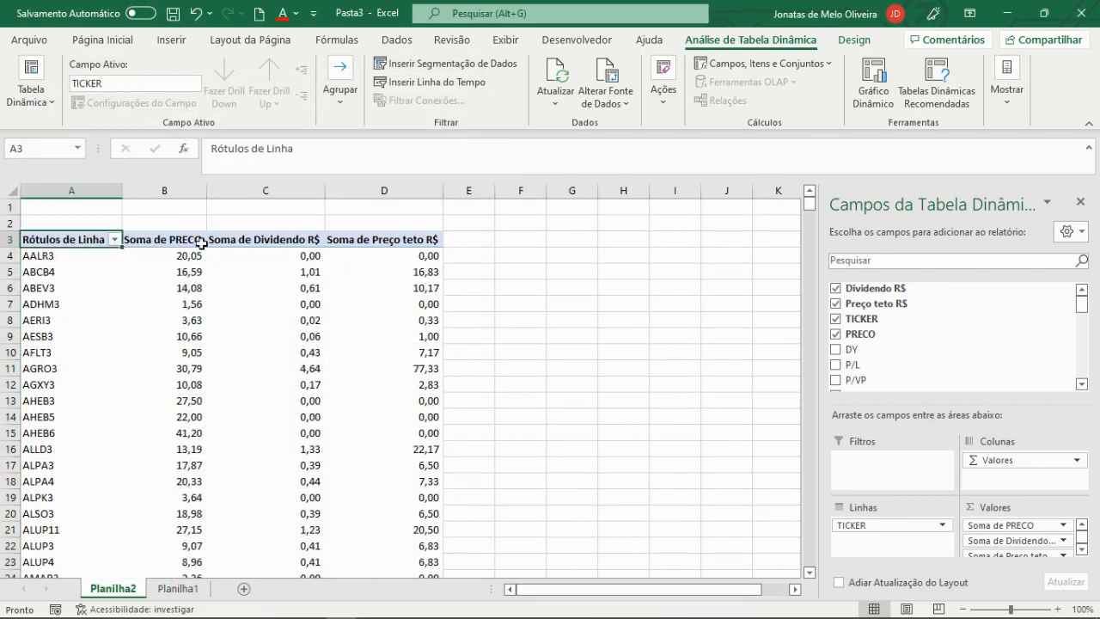
left_click(114, 240)
left_click(111, 391)
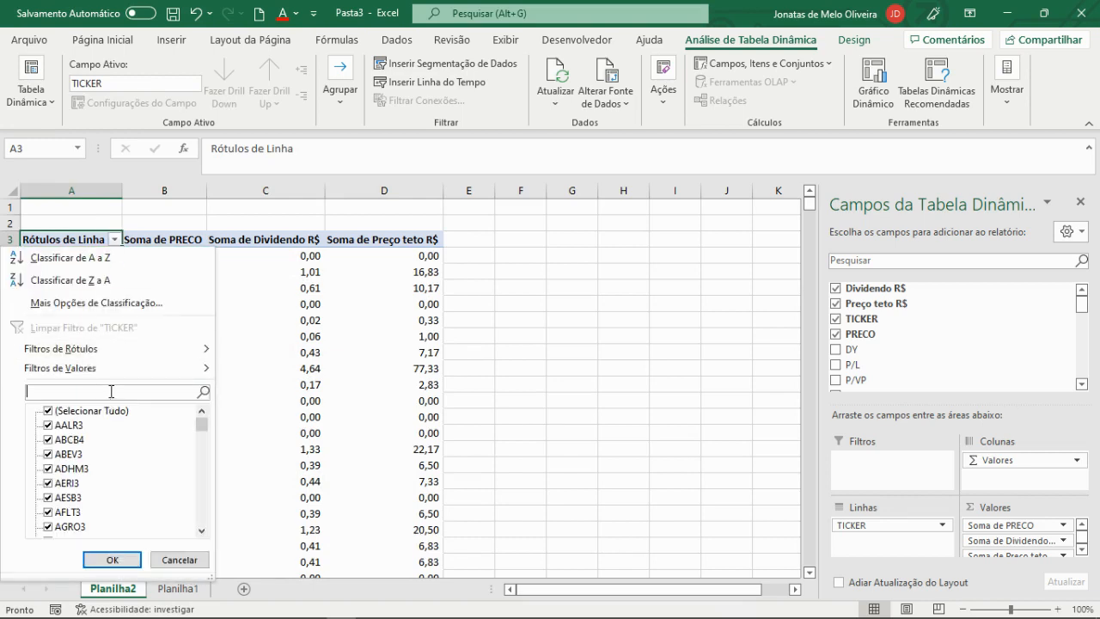
type("bbas3")
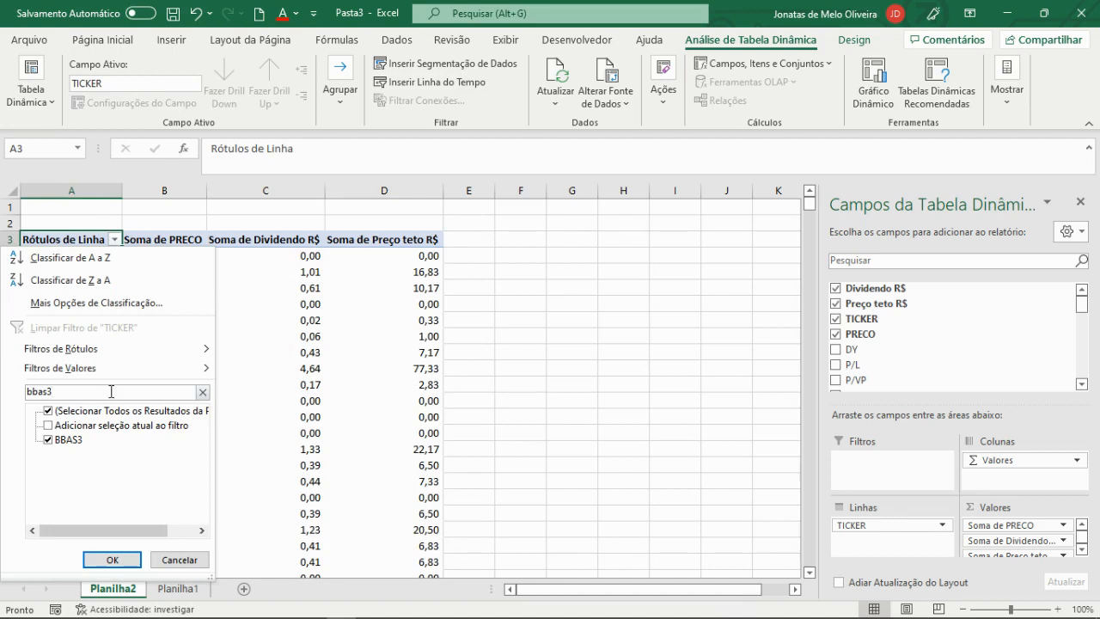
key("Return")
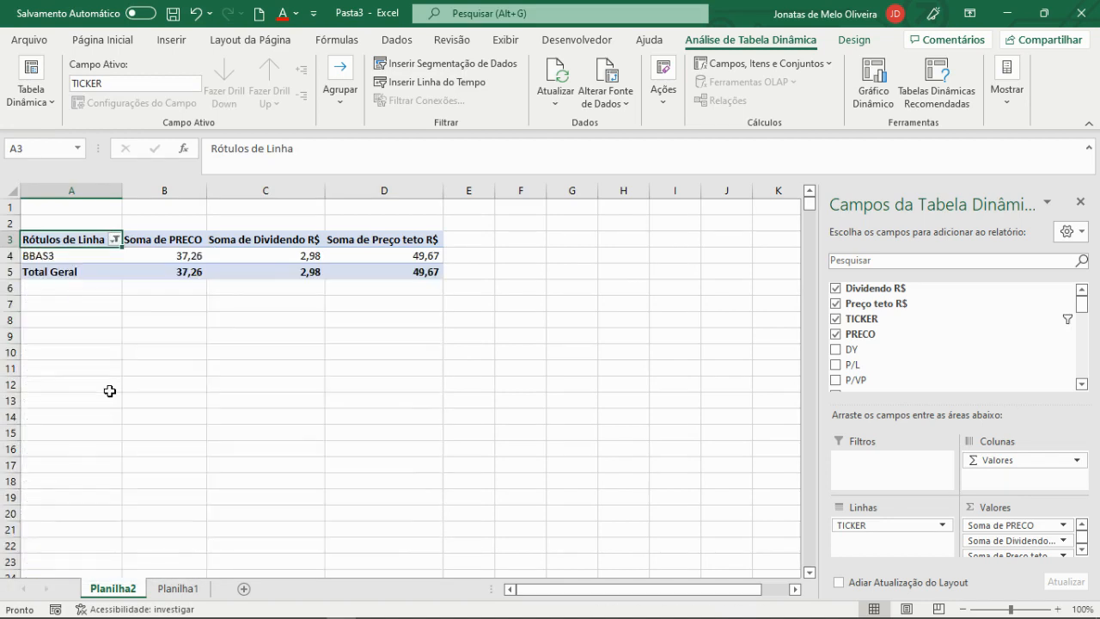
key("Right")
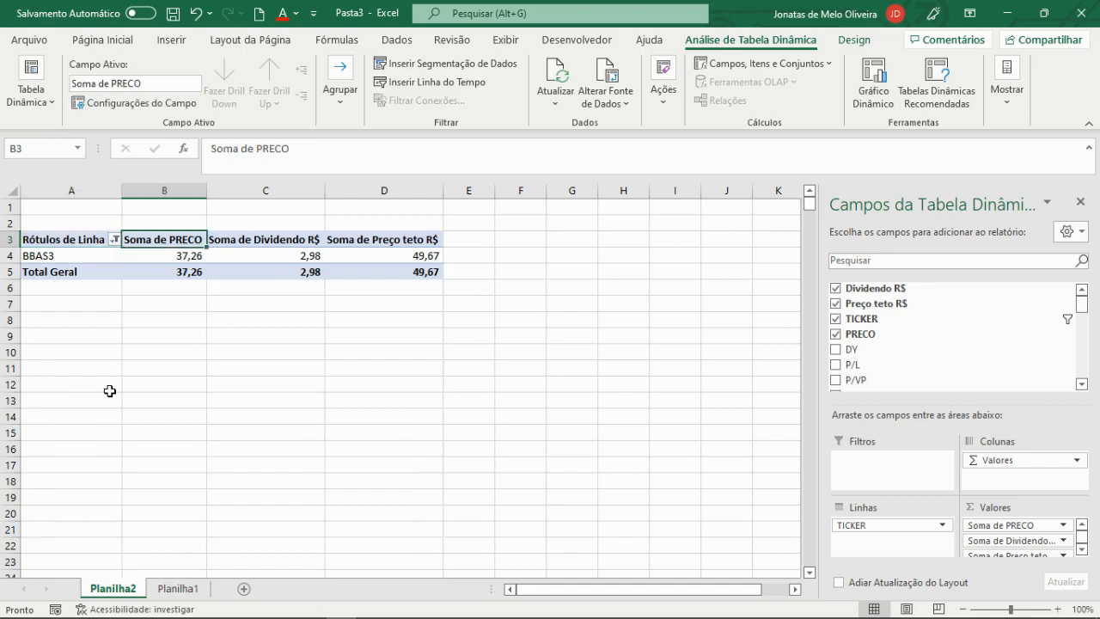
key("Down")
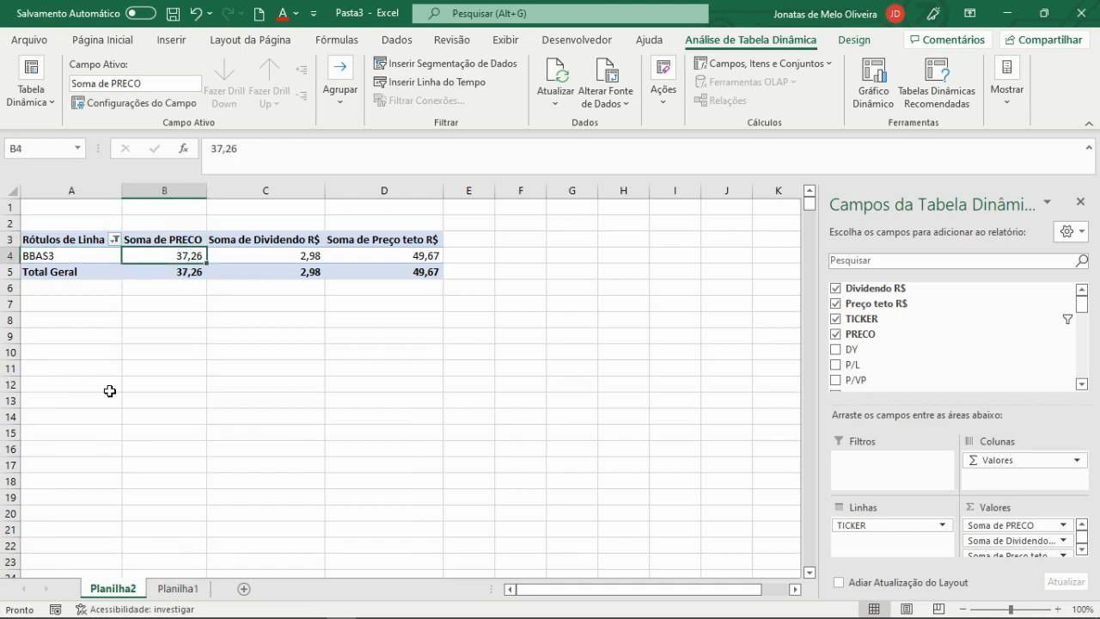
key("Right")
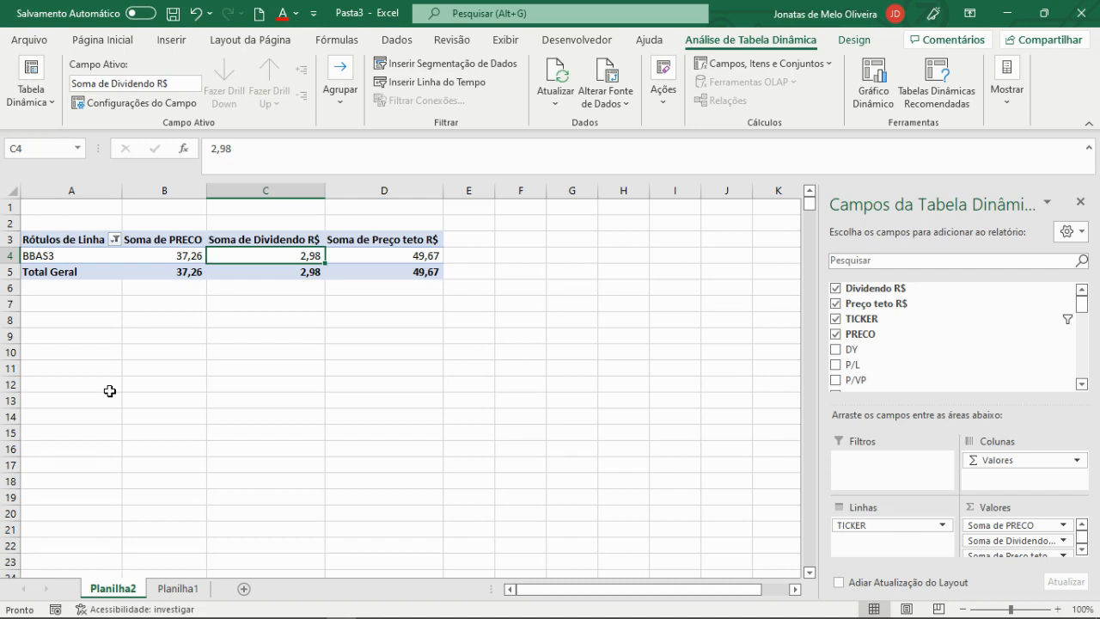
key("Right")
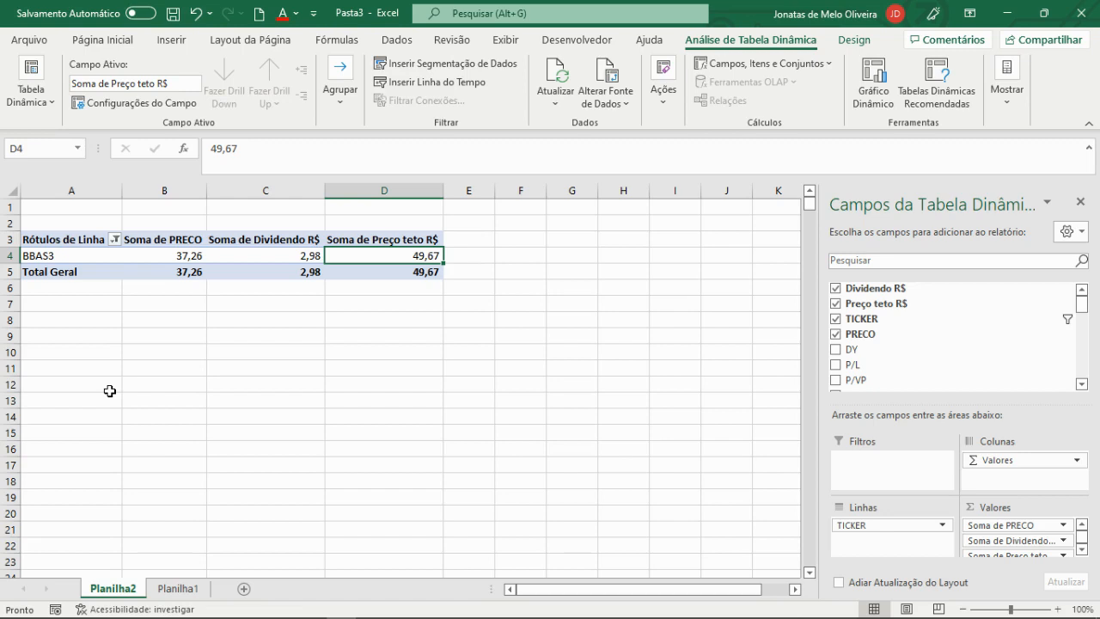
key("Home")
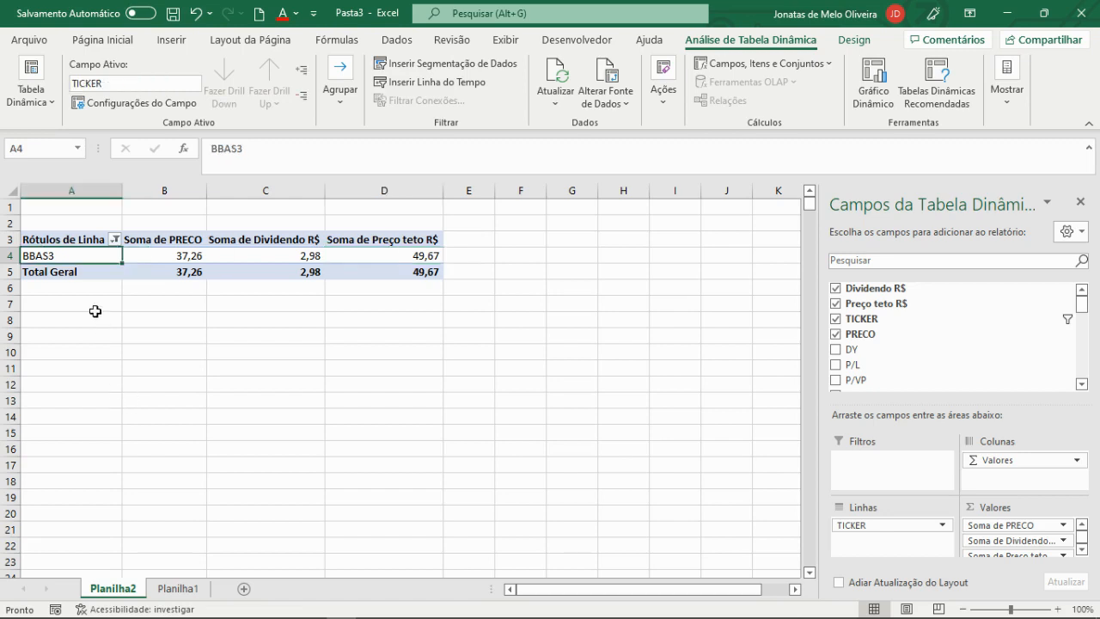
- Change the row label filter to show only ITUB3, leaving out ITUB4
left_click(115, 240)
left_click(152, 392)
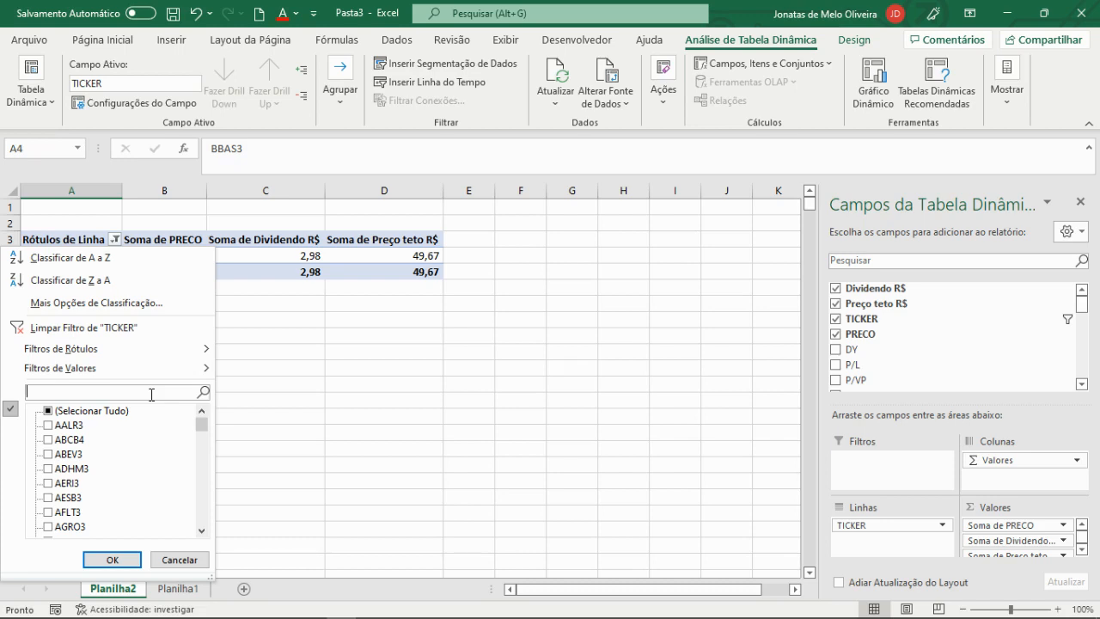
type("ITUB")
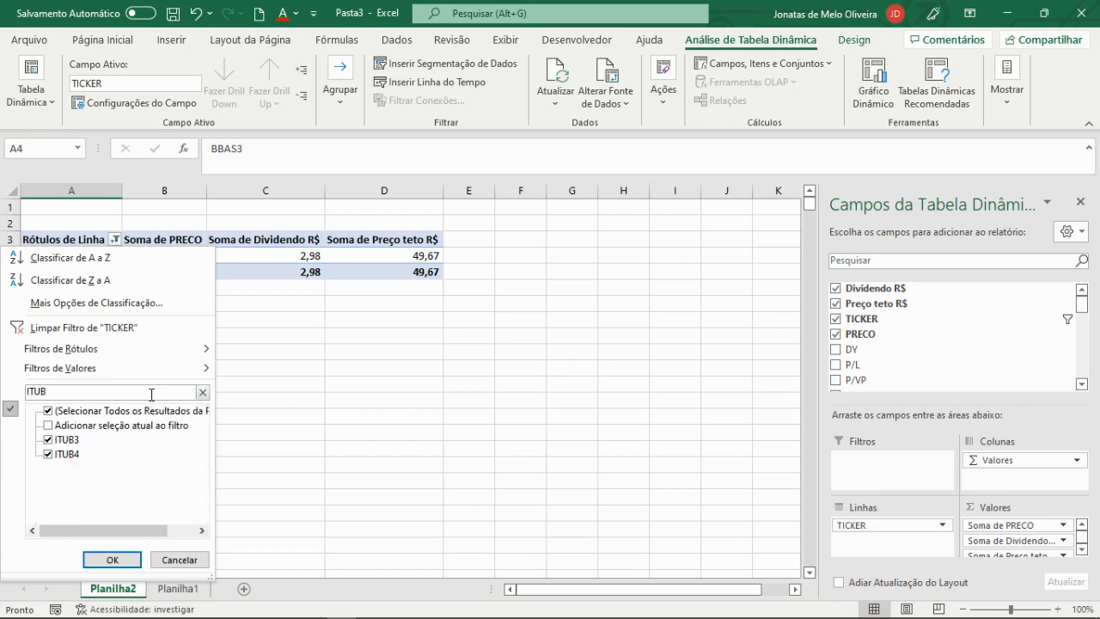
left_click(49, 453)
left_click(112, 559)
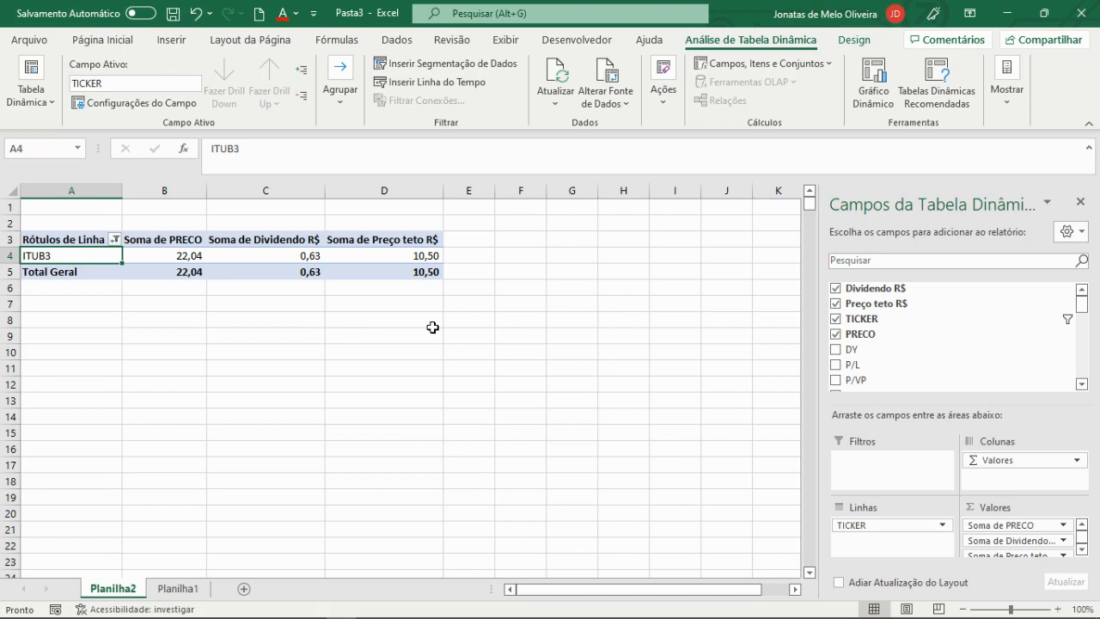
- Examine ITUB3's price and dividend and compare the price with its ceiling price
key("Right")
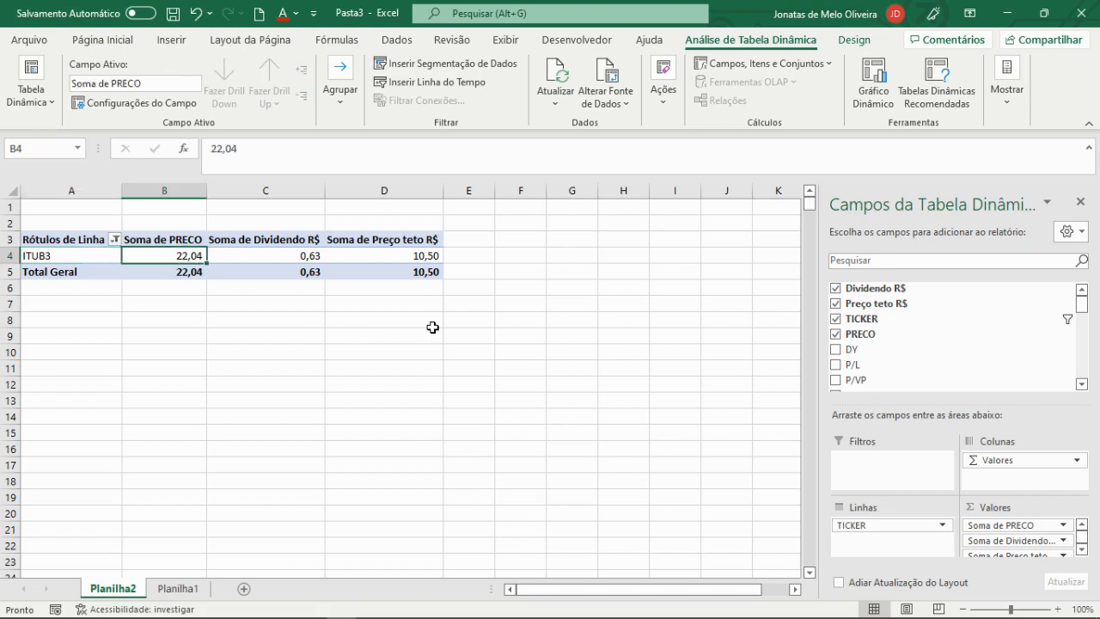
key("Right")
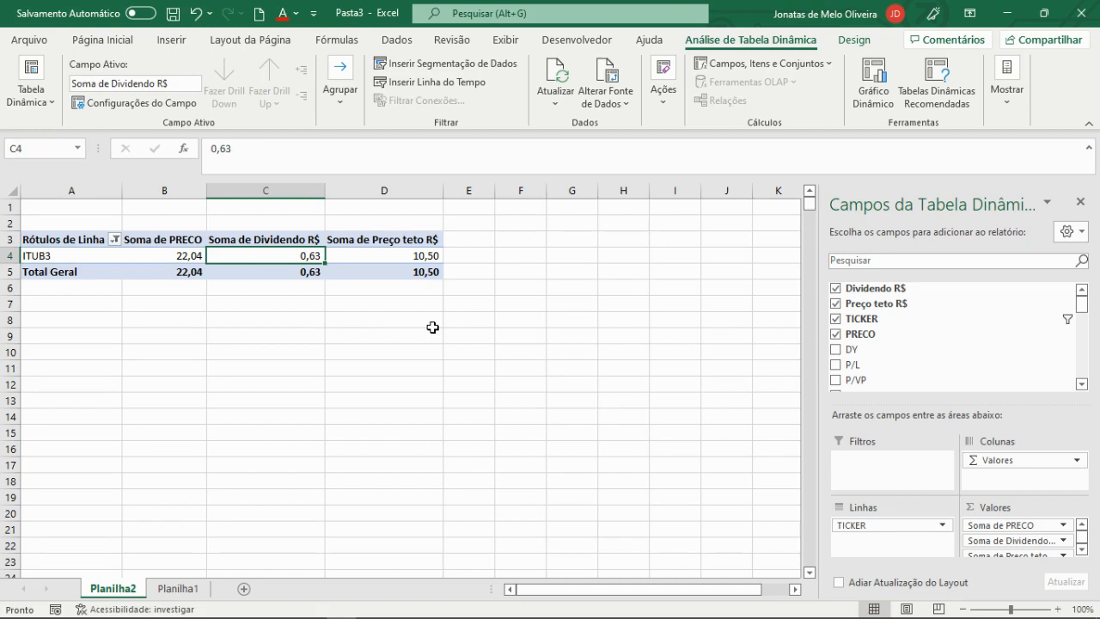
key("Right")
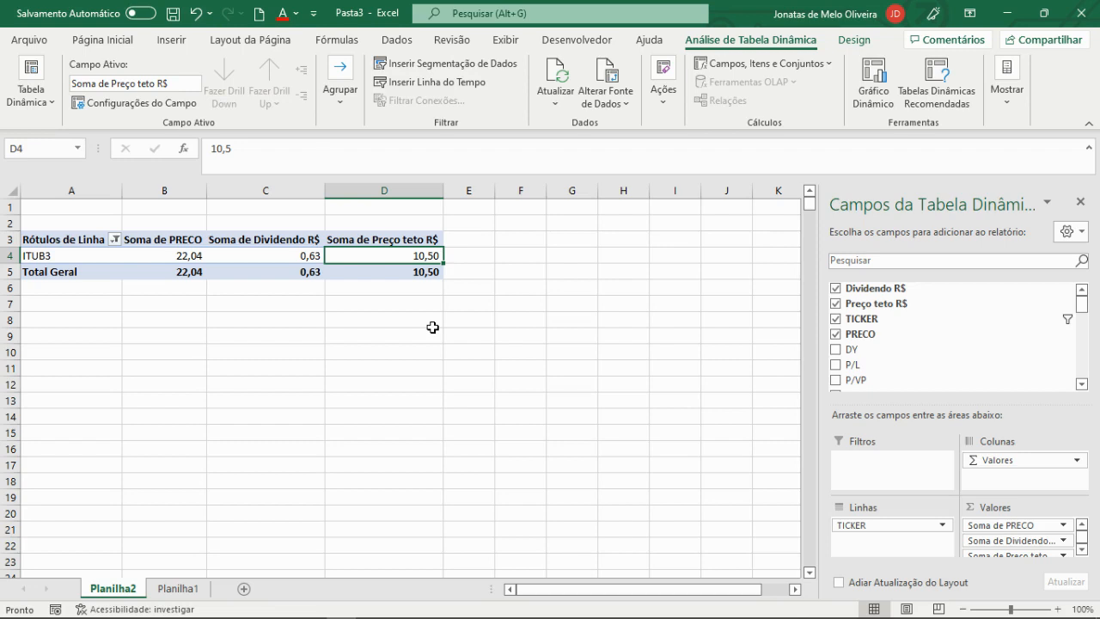
key("Left")
key("Left")
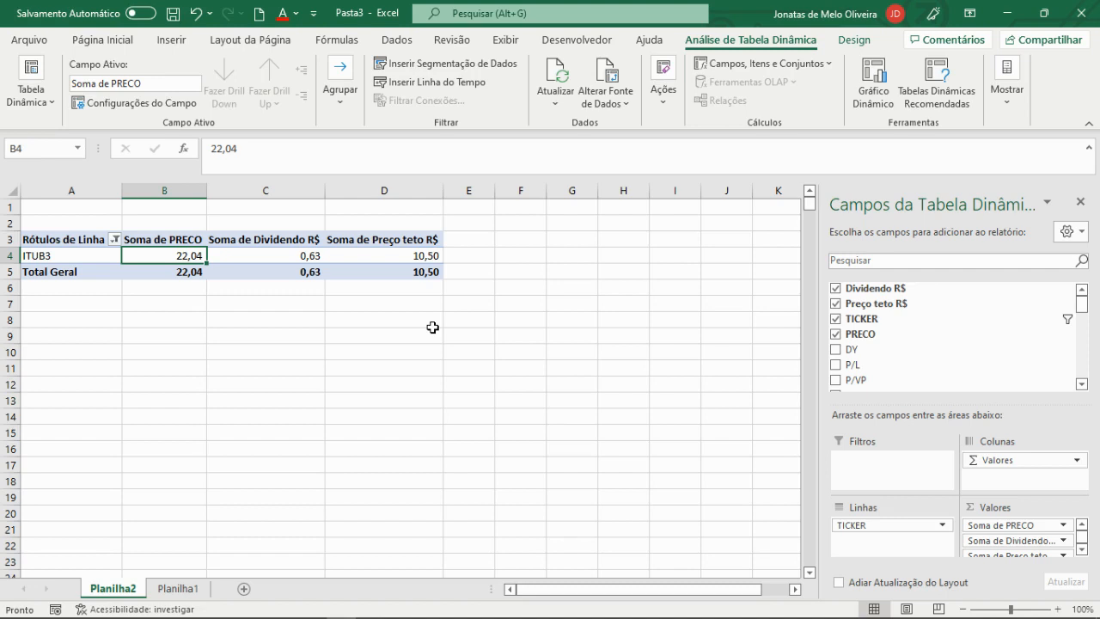
key("Right")
key("Right")
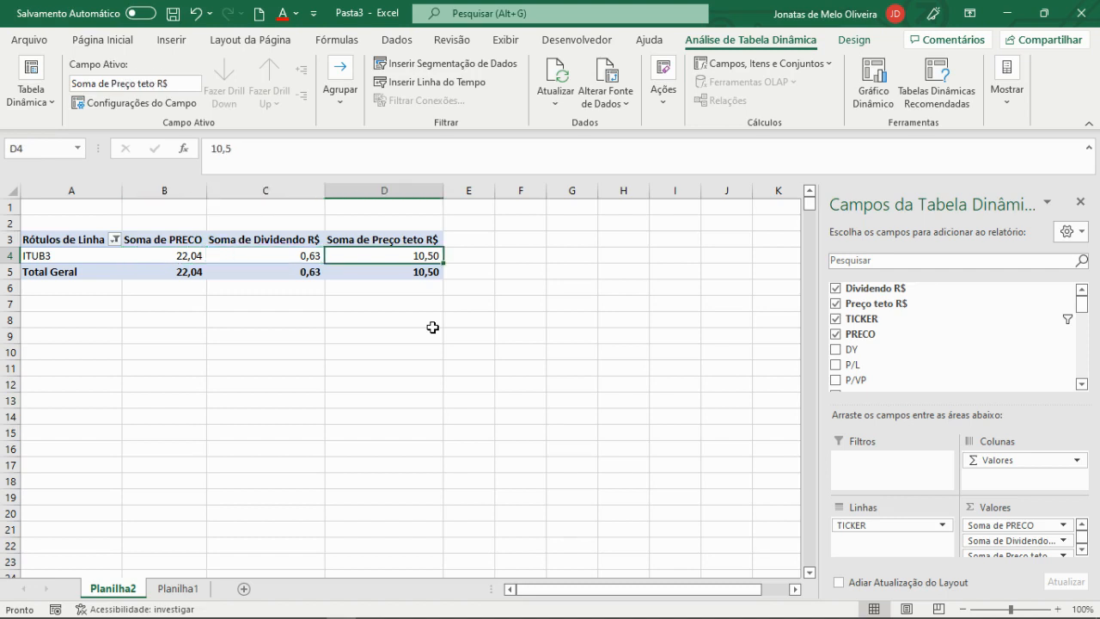
key("Left")
key("Left")
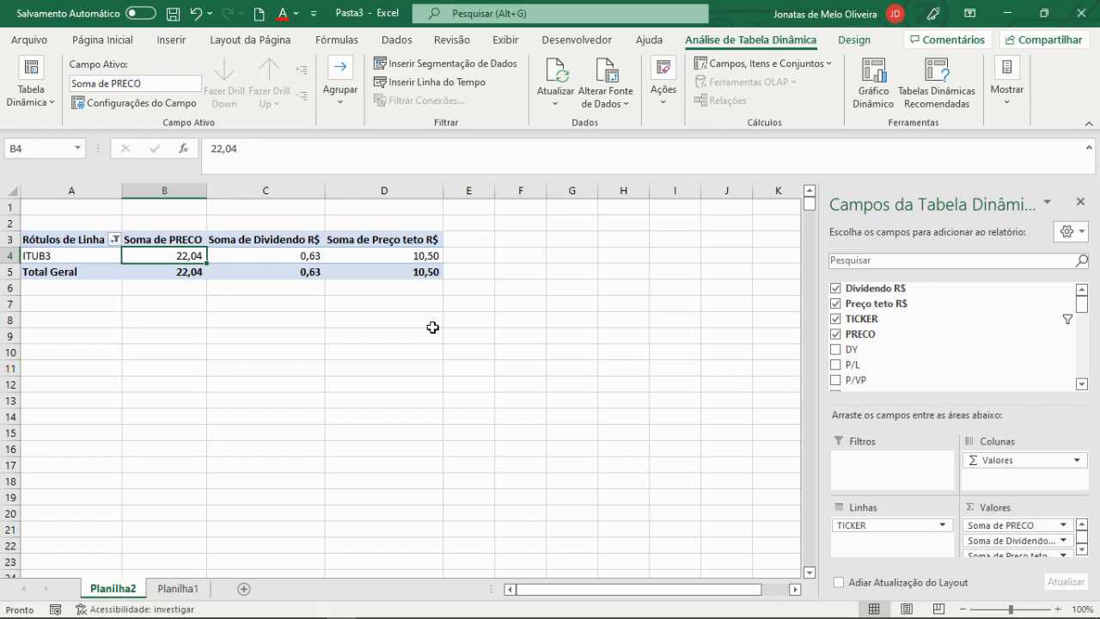
- Add BBAS3 to the current row label filter so it is listed together with ITUB3
left_click(115, 240)
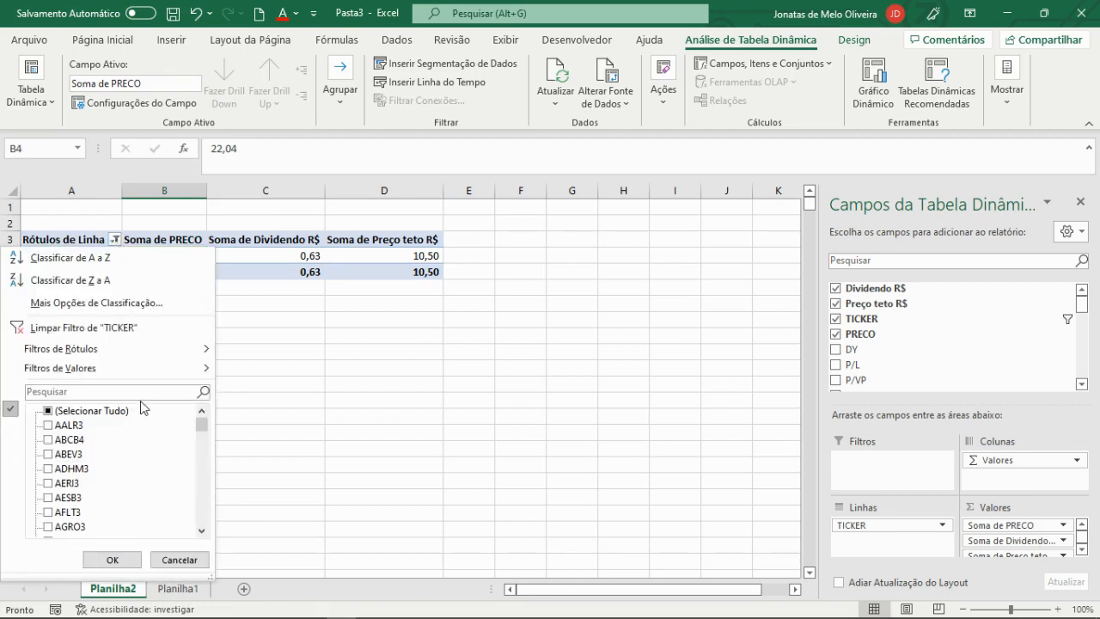
type("bbase")
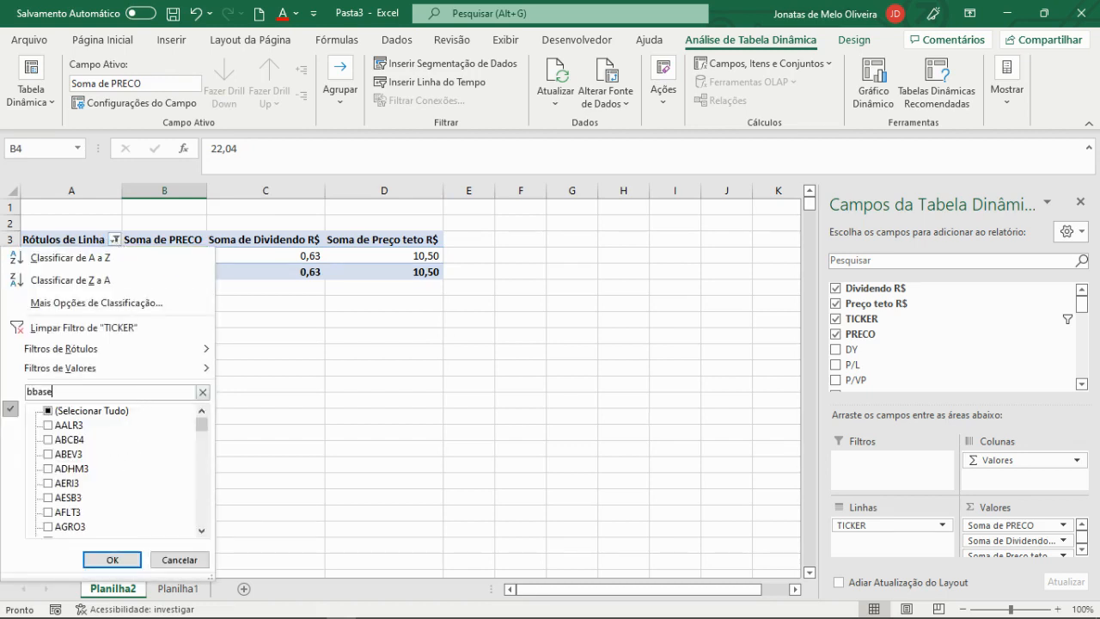
key("BackSpace")
key("BackSpace")
key("BackSpace")
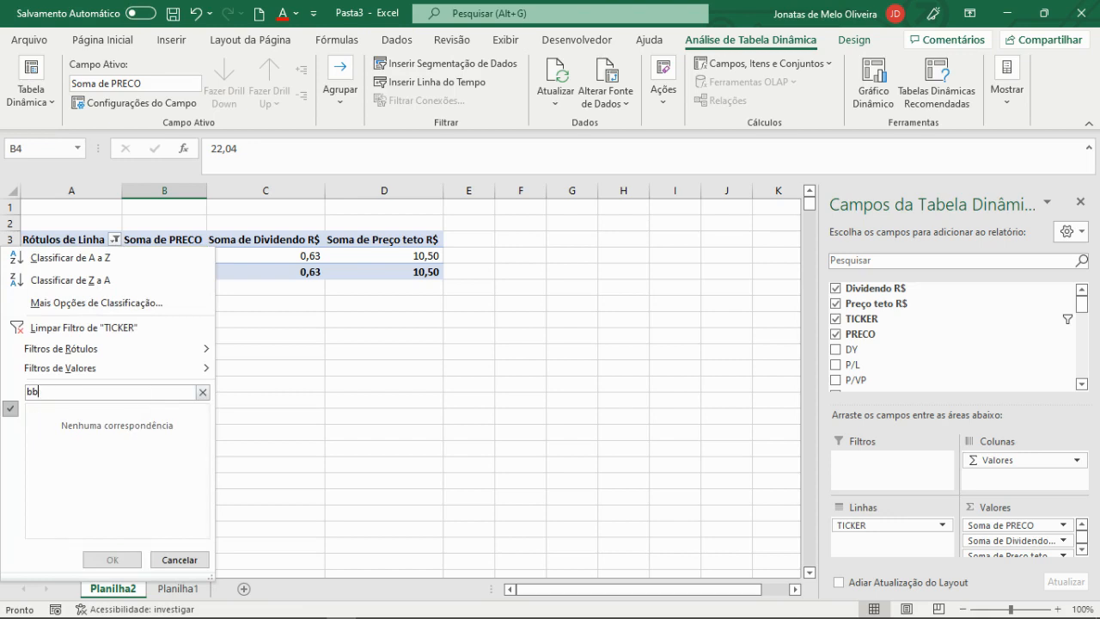
type("as")
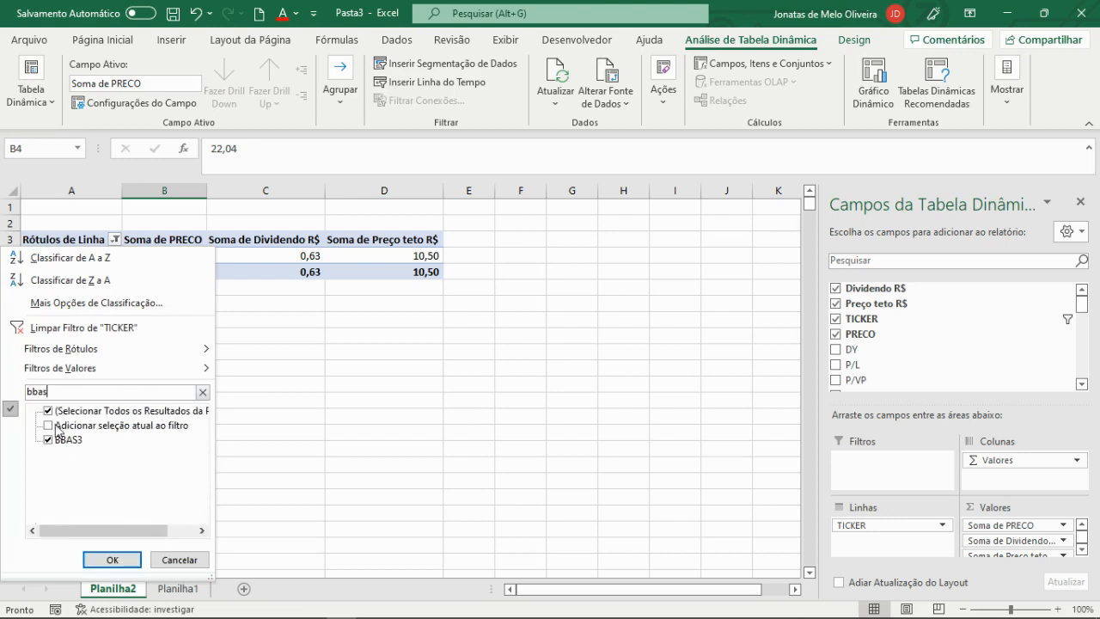
left_click(49, 425)
left_click(120, 559)
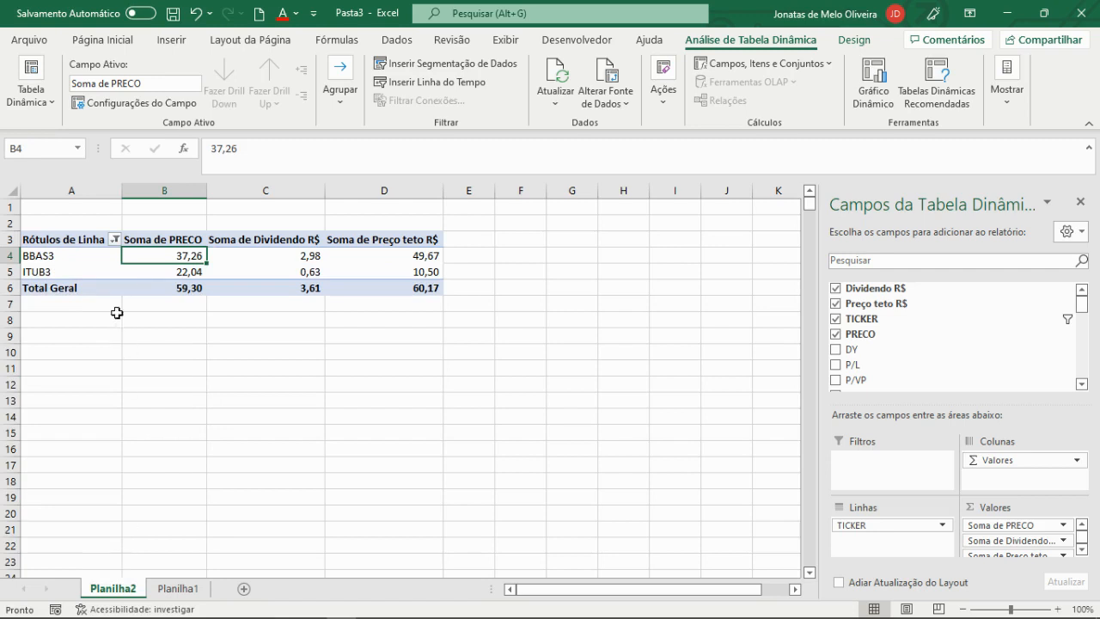
- Try to filter the row labels to BBDC3 without BBDC4, and undo that filter
left_click(113, 240)
left_click(100, 391)
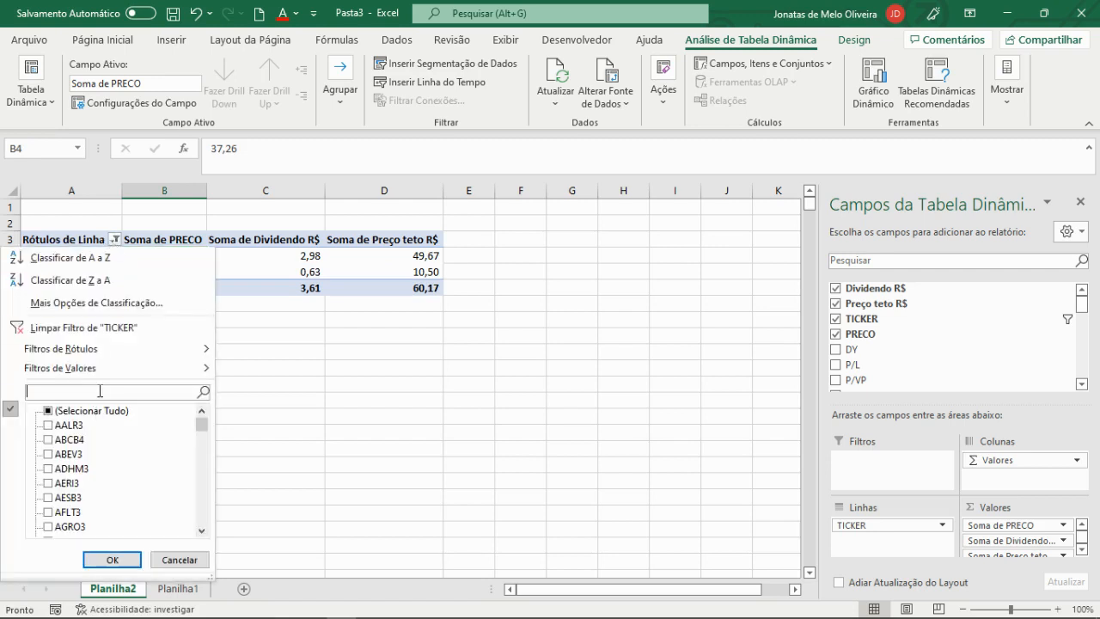
type("BBDC")
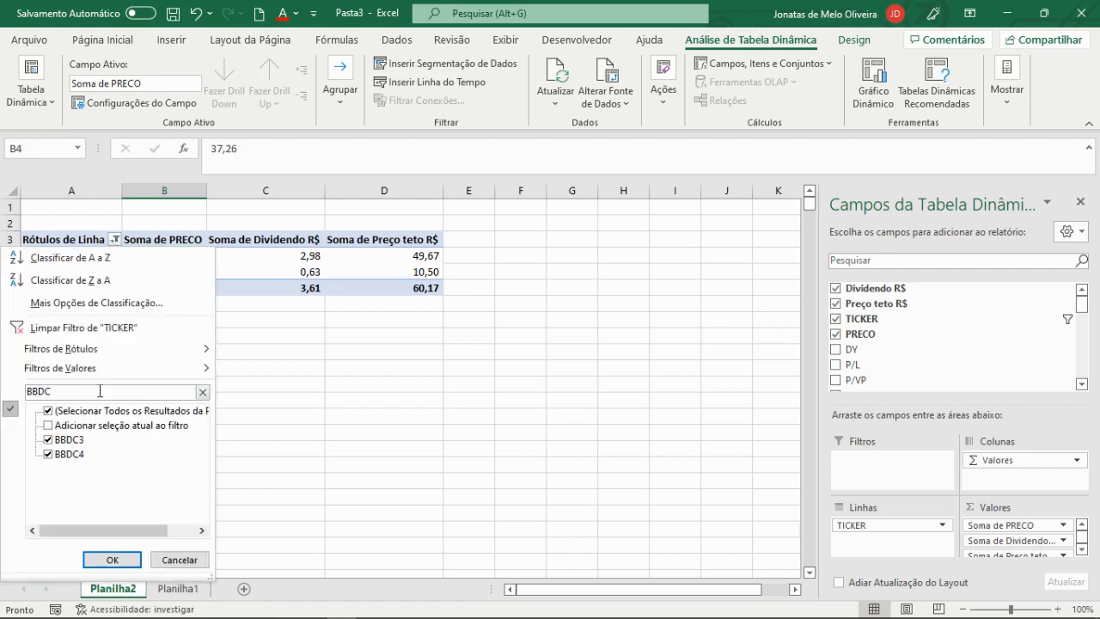
left_click(48, 453)
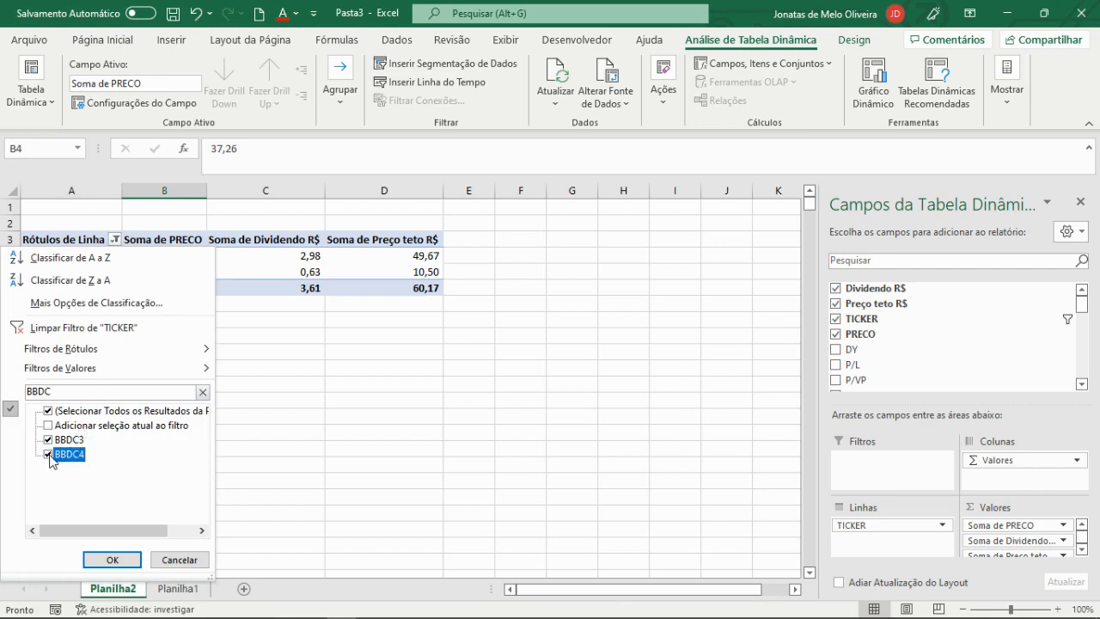
left_click(112, 562)
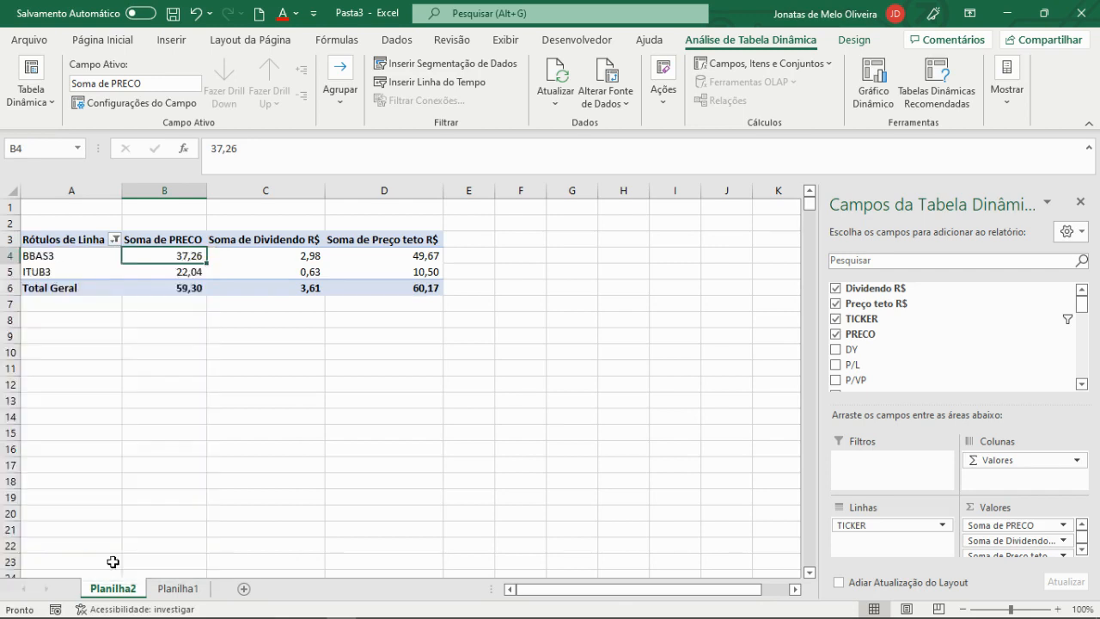
key("ctrl+z")
- Add BBDC3 to the current row label filter so it is listed together with BBAS3 and ITUB3
left_click(114, 240)
left_click(111, 391)
type("bb")
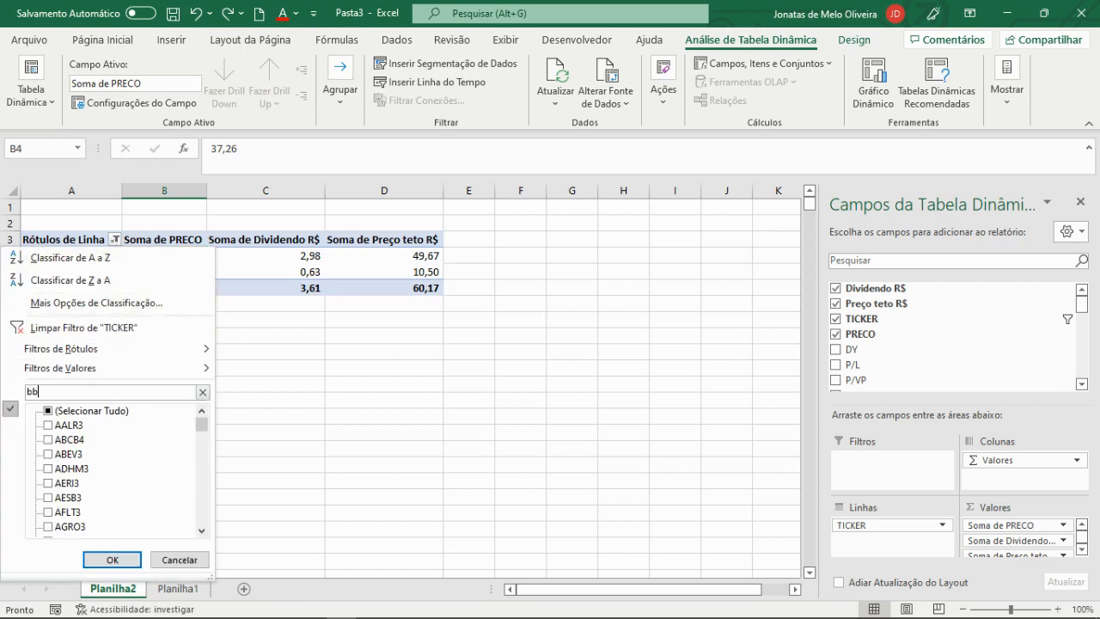
type("dc3")
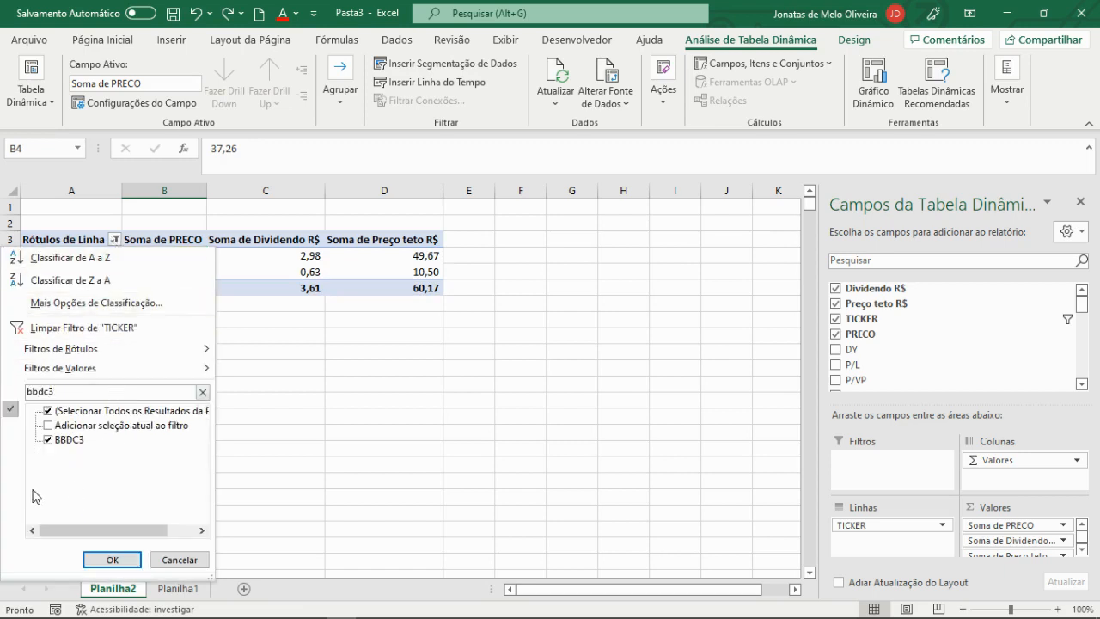
left_click(48, 426)
left_click(111, 559)
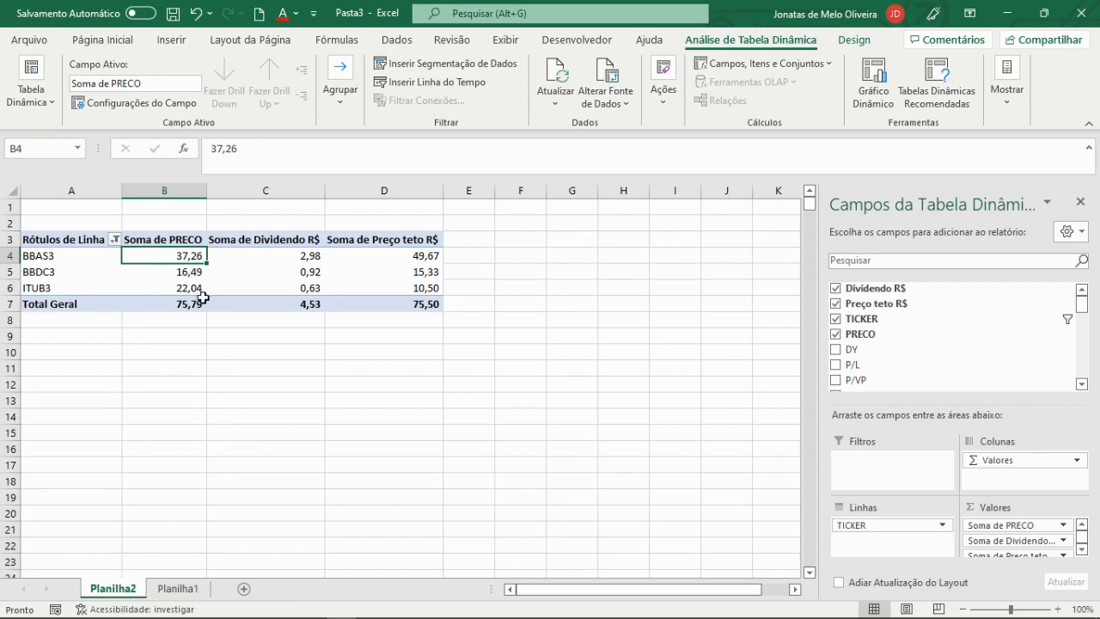
- Examine BBDC3's price and dividend and compare the price with its ceiling price
left_click(188, 271)
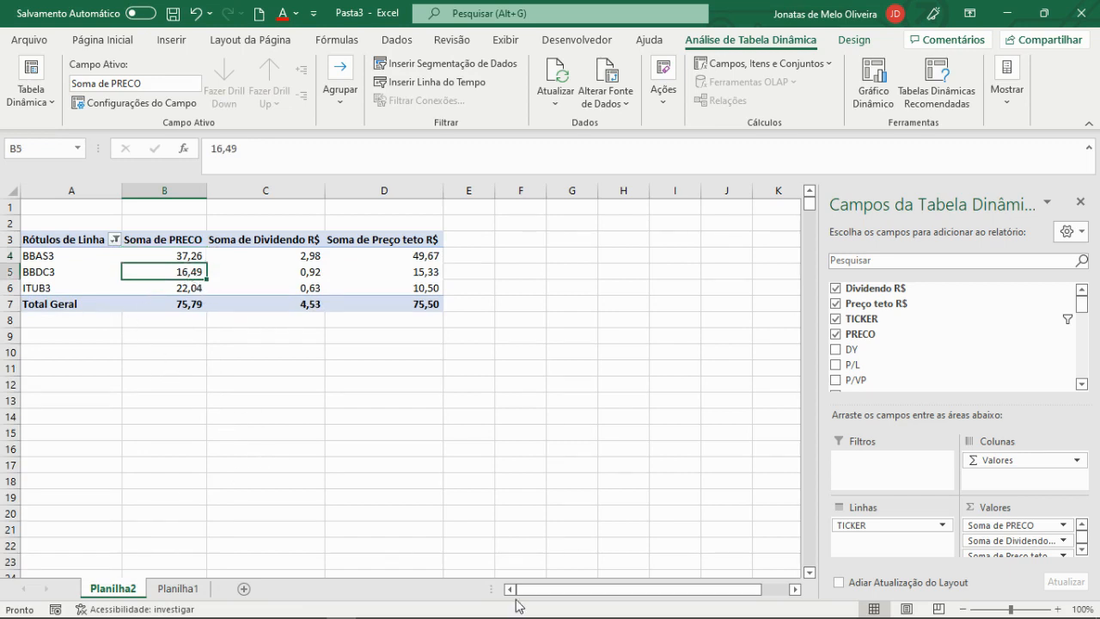
key("Right")
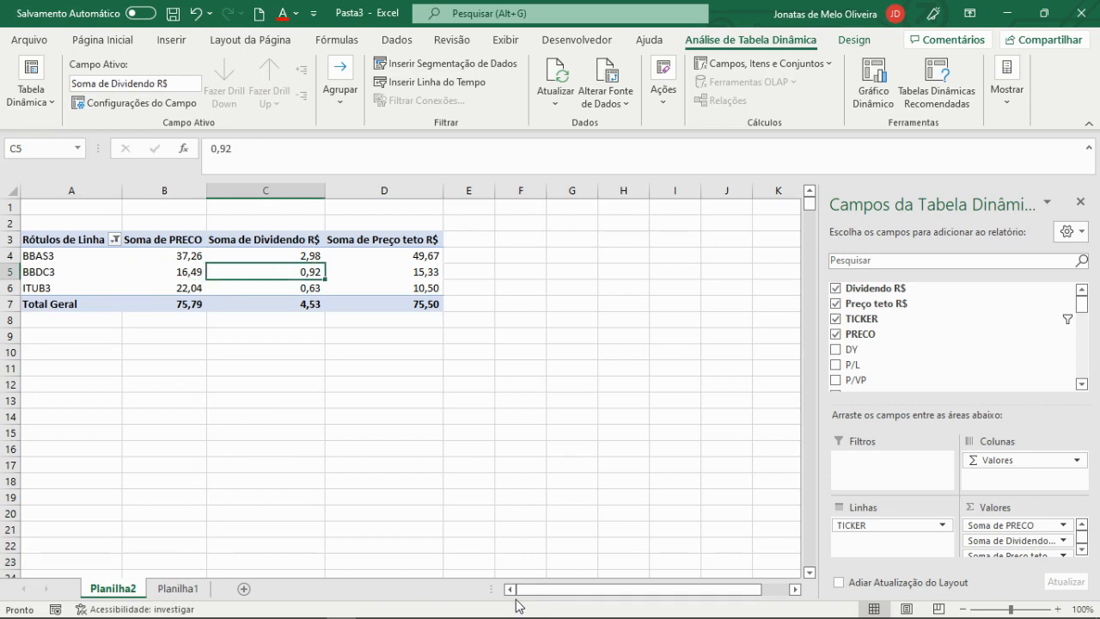
key("Right")
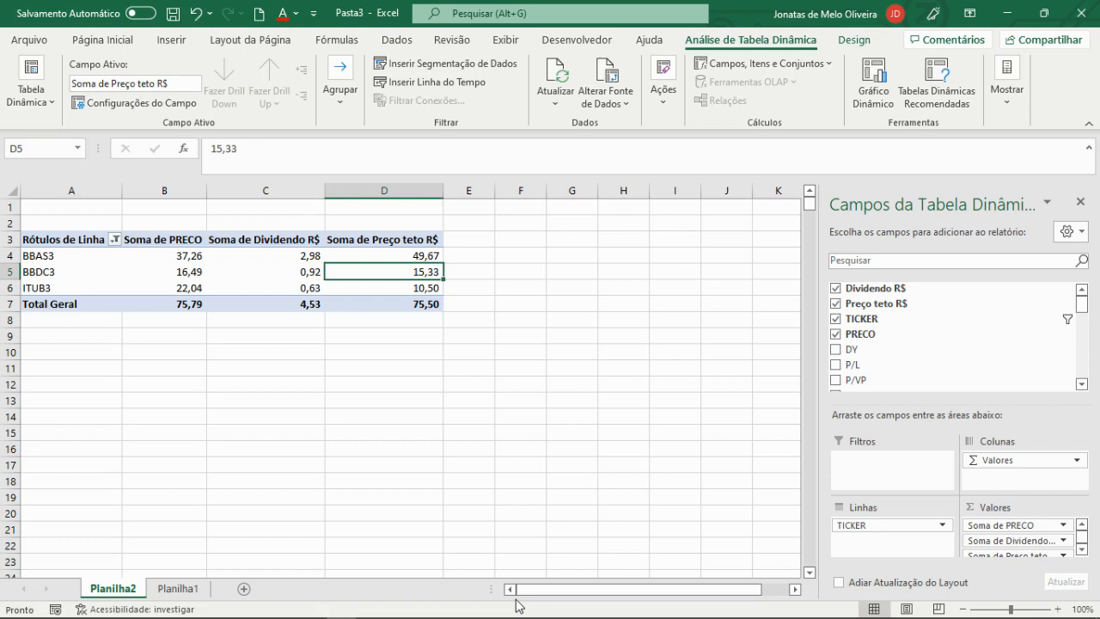
key("Left")
key("Left")
key("Right")
key("Right")
key("Left")
key("Left")
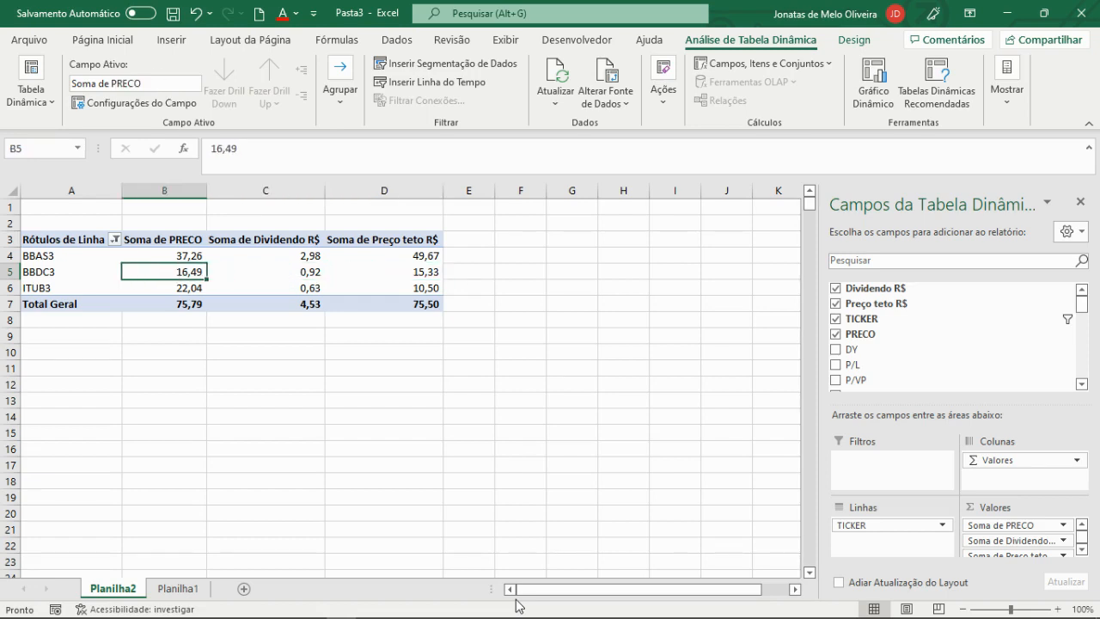
key("Right")
key("Right")
key("Right")
key("Left")
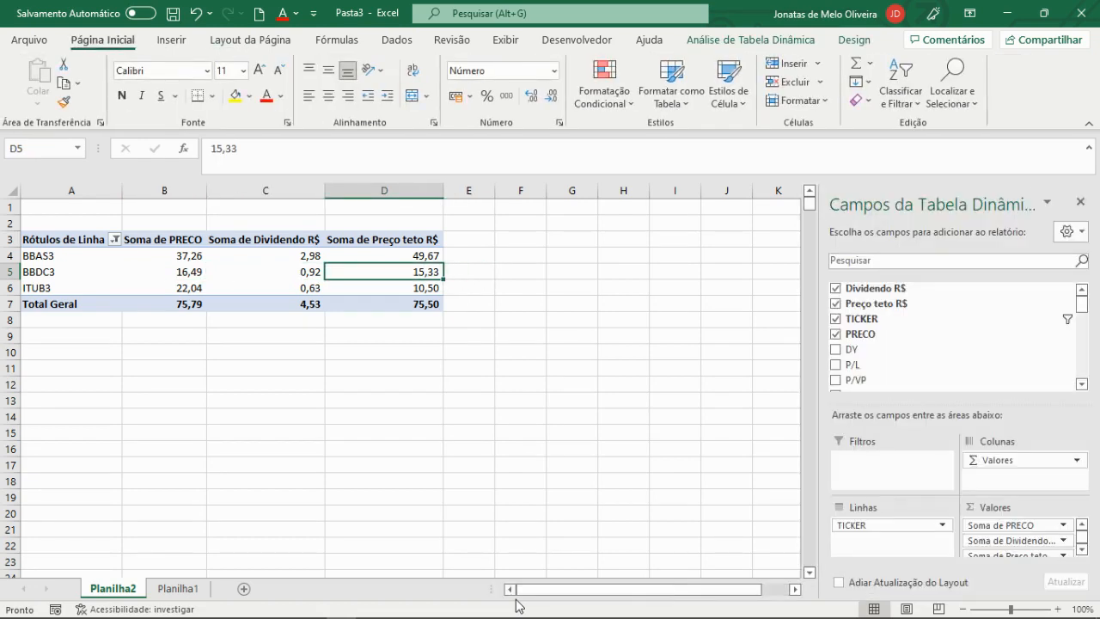